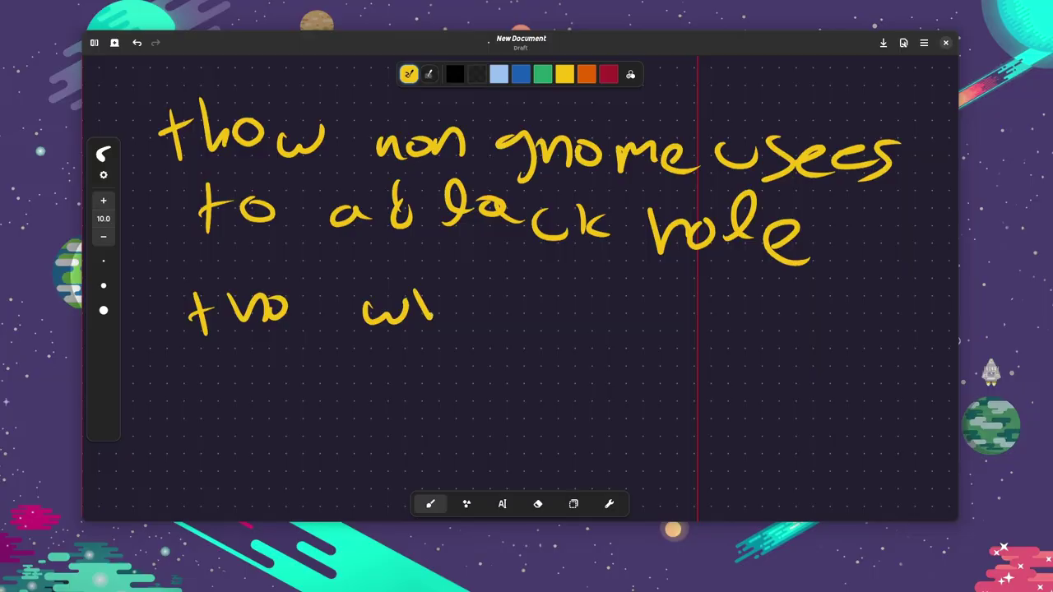
# Finish handwriting 'two who use gnome' and add an 'o' after the lone t.
pyautogui.moveTo(429, 312); pyautogui.dragTo(447, 314)
pyautogui.moveTo(465, 296); pyautogui.dragTo(467, 298)
pyautogui.moveTo(531, 303); pyautogui.dragTo(563, 329)
pyautogui.moveTo(582, 298)
pyautogui.mouseDown()
pyautogui.moveTo(566, 329)
pyautogui.moveTo(631, 328)
pyautogui.mouseUp()
pyautogui.moveTo(699, 313)
pyautogui.mouseDown()
pyautogui.moveTo(671, 327)
pyautogui.moveTo(762, 324)
pyautogui.moveTo(831, 305)
pyautogui.moveTo(855, 322)
pyautogui.mouseUp()
pyautogui.moveTo(855, 324)
pyautogui.mouseDown()
pyautogui.moveTo(888, 320)
pyautogui.moveTo(903, 336)
pyautogui.mouseUp()
pyautogui.moveTo(245, 384); pyautogui.dragTo(240, 385)
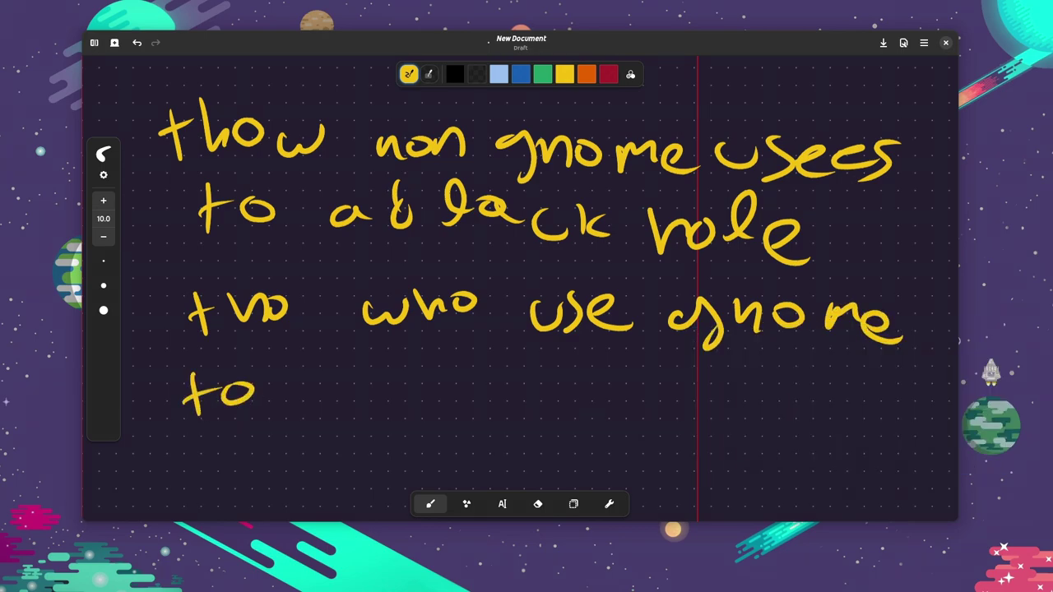
# Switch the pen colour to orange and handwrite 'ubunto too'.
pyautogui.click(585, 74)
pyautogui.moveTo(305, 366); pyautogui.dragTo(396, 380)
pyautogui.moveTo(408, 365)
pyautogui.mouseDown()
pyautogui.moveTo(442, 362)
pyautogui.moveTo(496, 380)
pyautogui.mouseUp()
pyautogui.moveTo(514, 354)
pyautogui.mouseDown()
pyautogui.moveTo(518, 408)
pyautogui.moveTo(546, 377)
pyautogui.mouseUp()
pyautogui.moveTo(553, 377); pyautogui.dragTo(551, 378)
pyautogui.moveTo(628, 351); pyautogui.dragTo(633, 408)
pyautogui.moveTo(619, 372)
pyautogui.mouseDown()
pyautogui.moveTo(676, 362)
pyautogui.moveTo(685, 380)
pyautogui.mouseUp()
pyautogui.moveTo(744, 383); pyautogui.dragTo(741, 387)
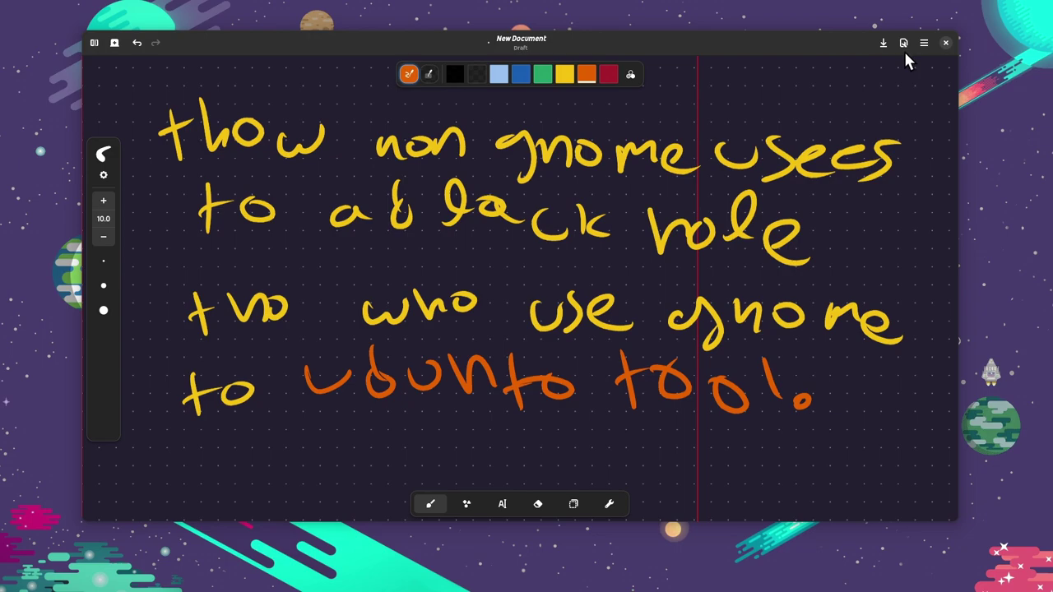
# Open Rnote's settings and choose which tool a drawing pad button triggers.
pyautogui.click(923, 43)
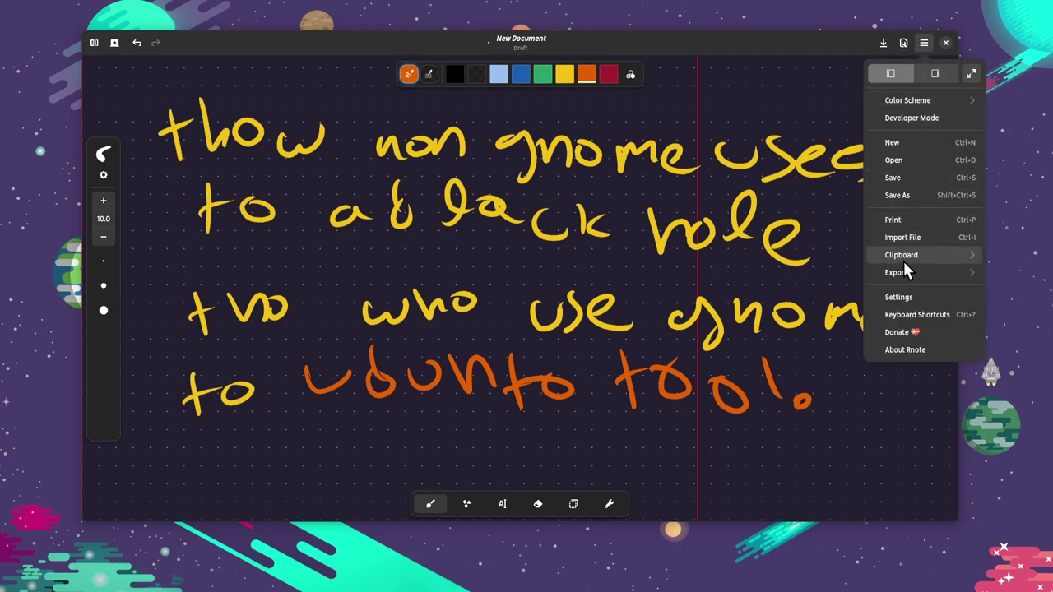
pyautogui.click(898, 297)
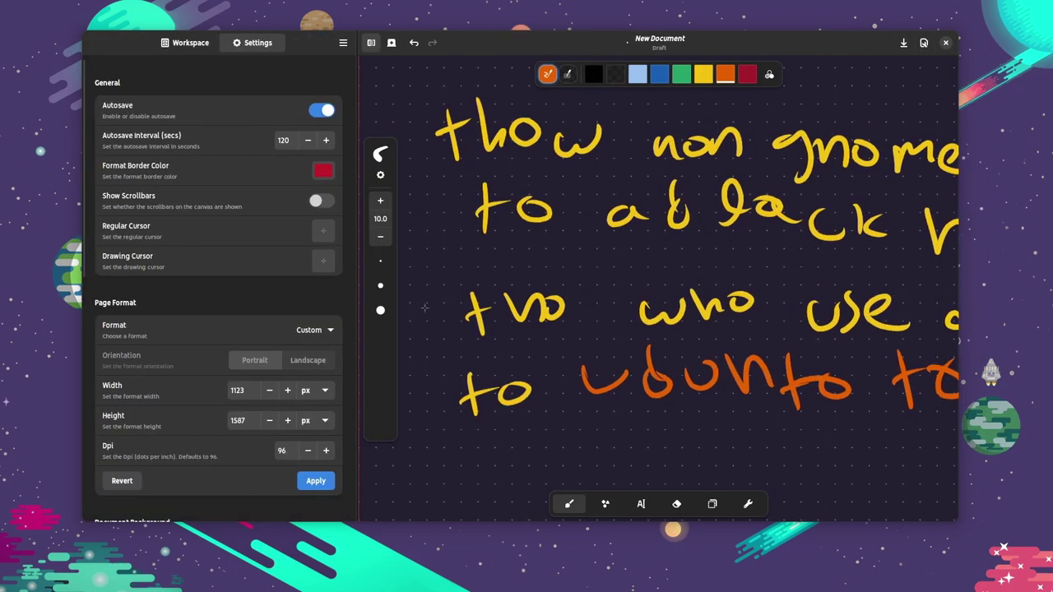
pyautogui.scroll(-10, 345, 298)
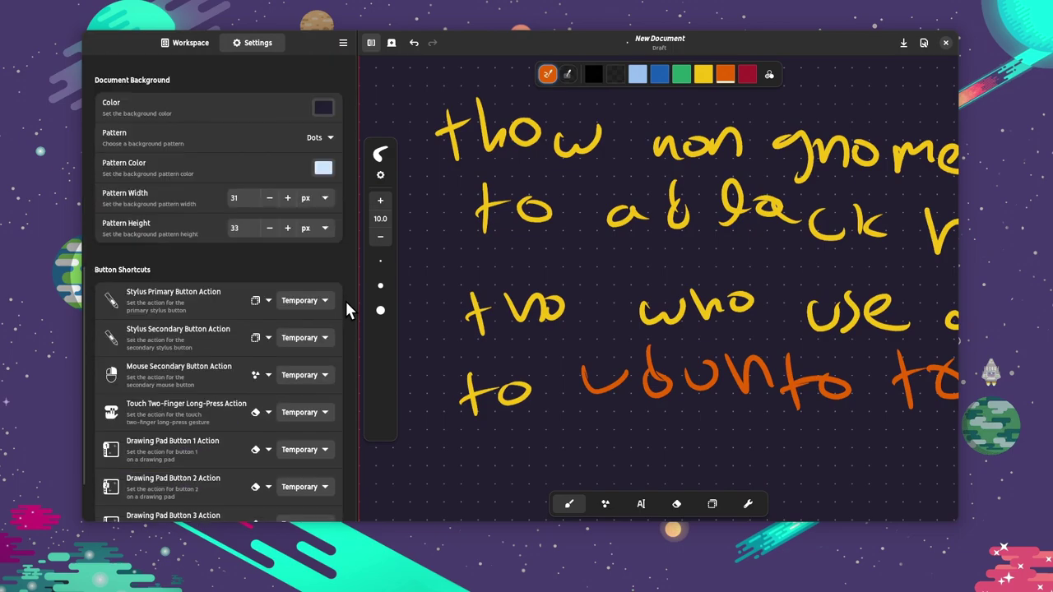
pyautogui.scroll(-2, 345, 299)
pyautogui.click(270, 415)
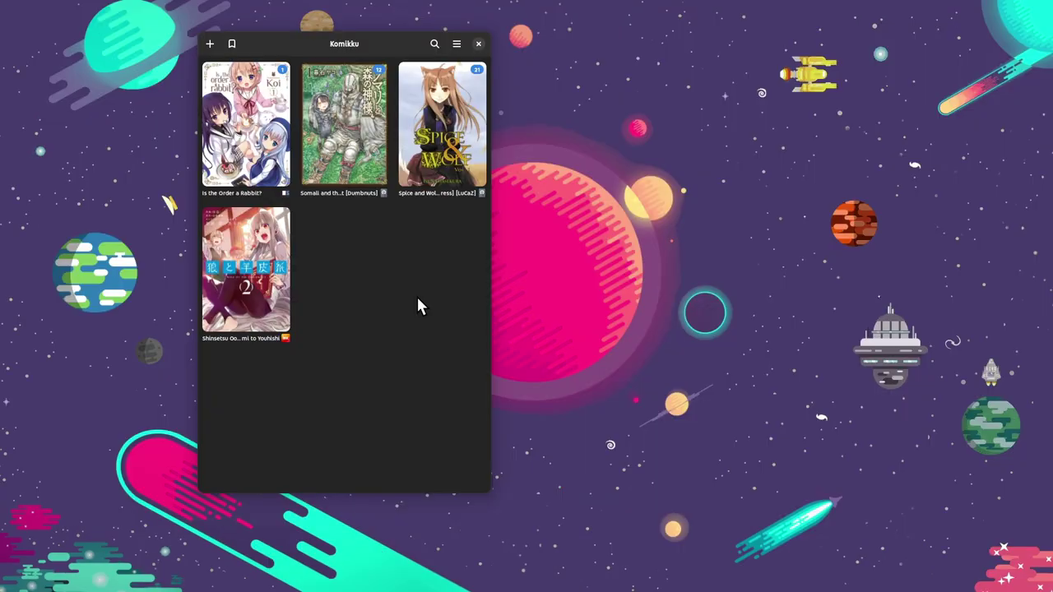
# Resume volume 1 of 'Is the Order a Rabbit?' and turn forward two pages.
pyautogui.click(257, 141)
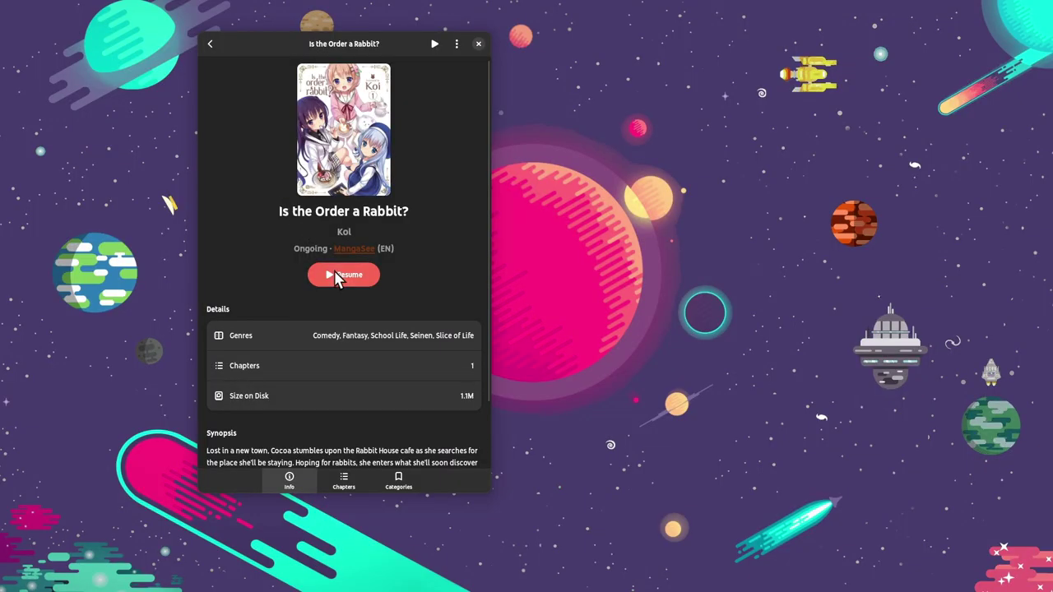
pyautogui.click(342, 275)
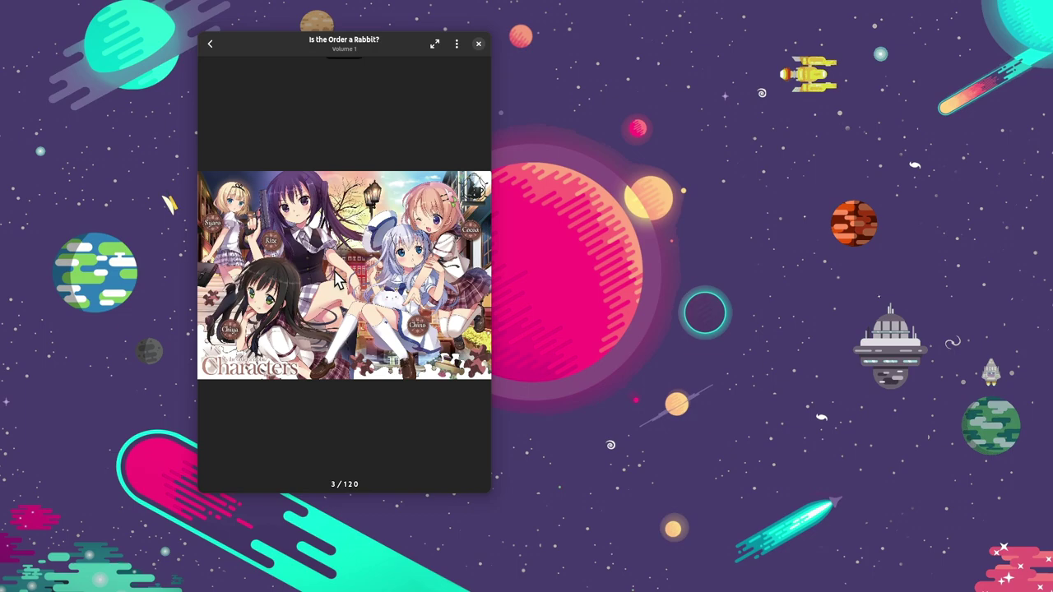
pyautogui.press('Left')
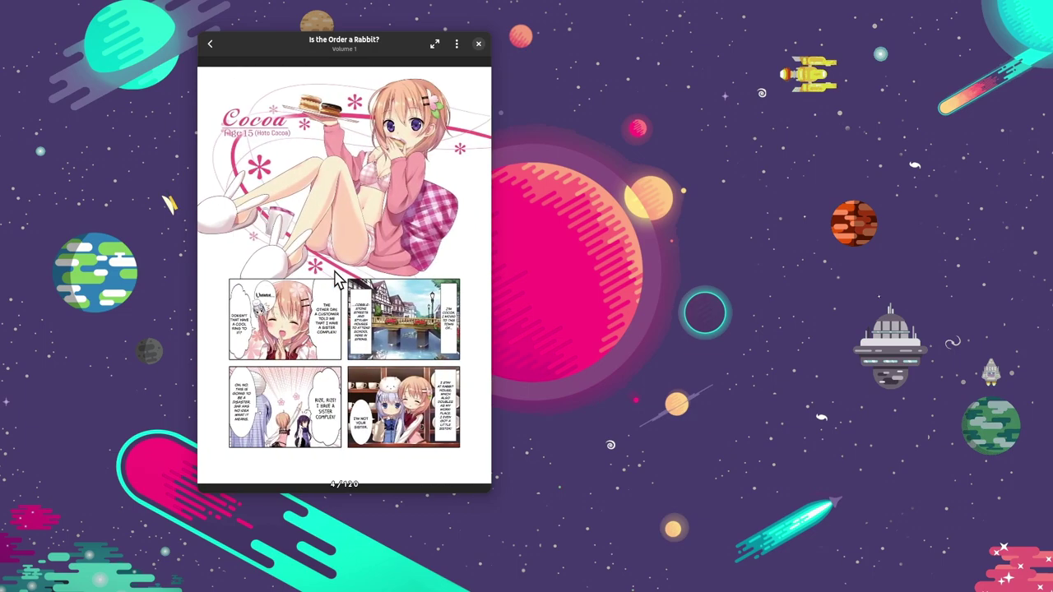
pyautogui.press('Left')
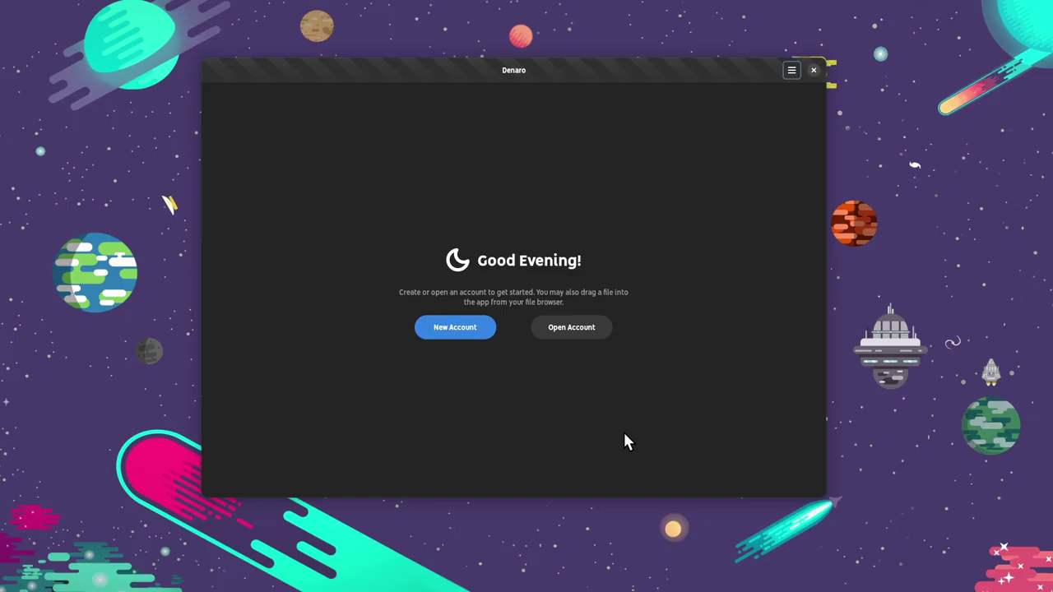
# Save a new Denaro account file named 'demo' and leave Account Settings unchanged.
pyautogui.click(480, 337)
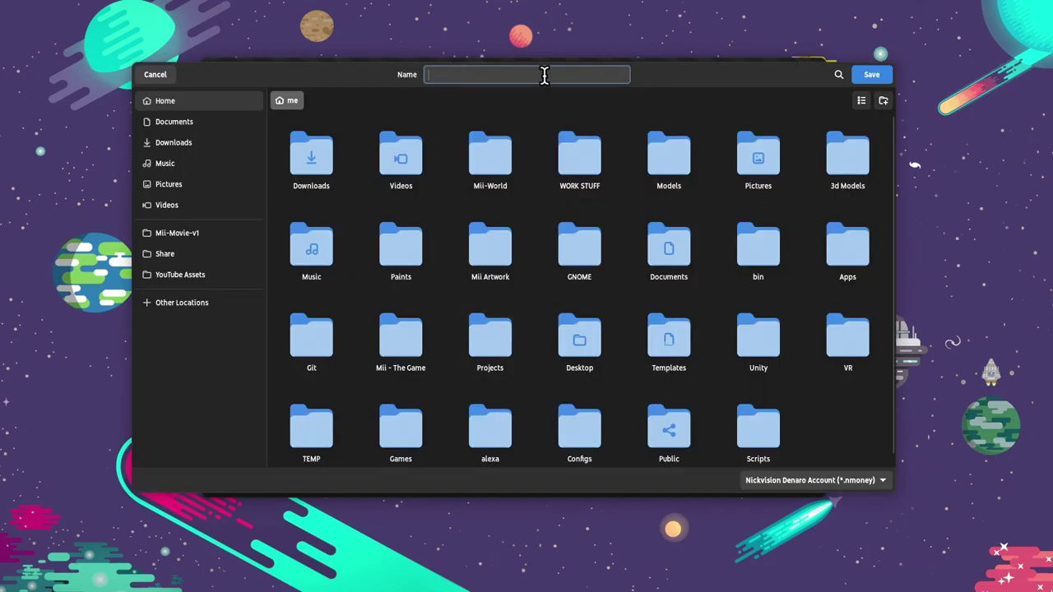
pyautogui.write('demo')
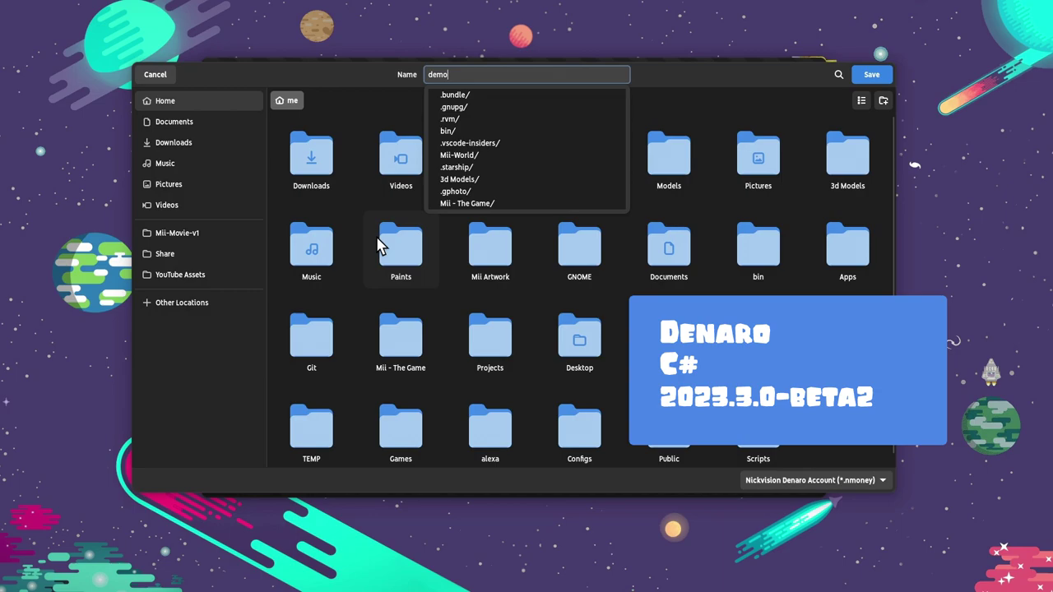
pyautogui.click(858, 73)
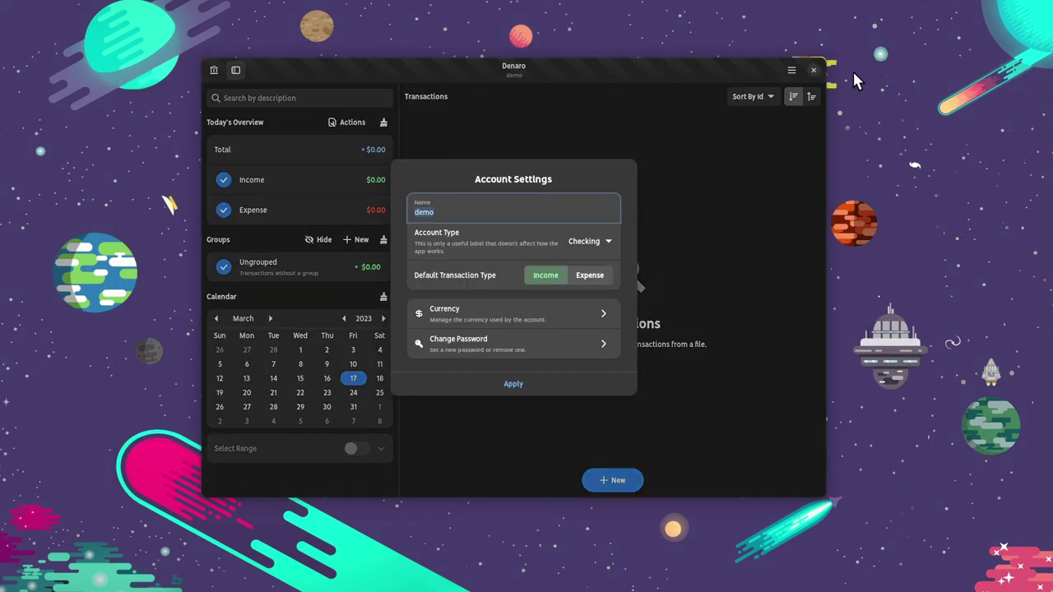
pyautogui.click(549, 383)
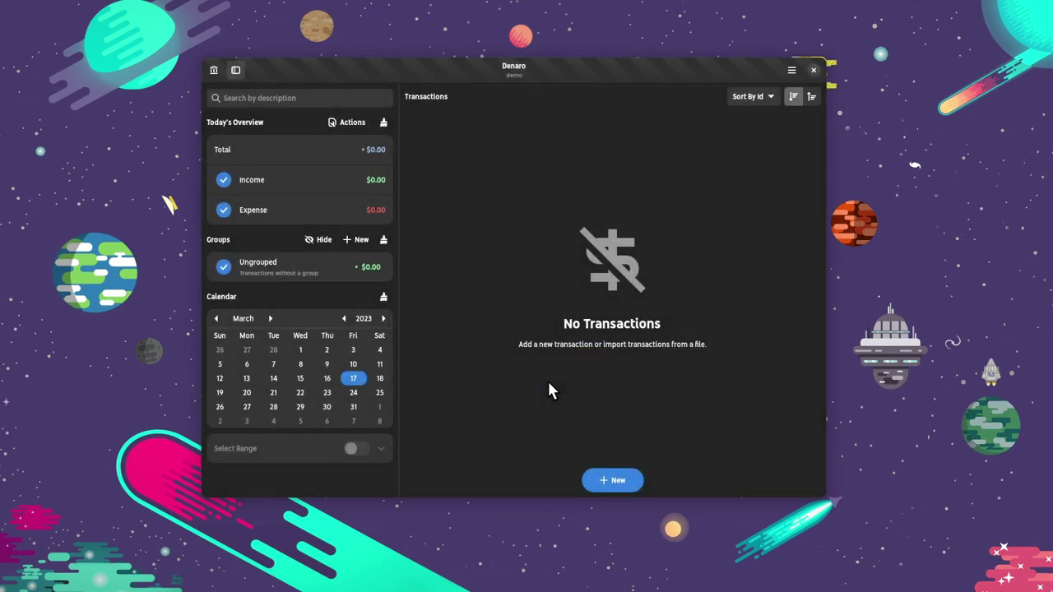
# Add the income transaction 'Donating to Mii :)' with amount 999999.
pyautogui.click(617, 487)
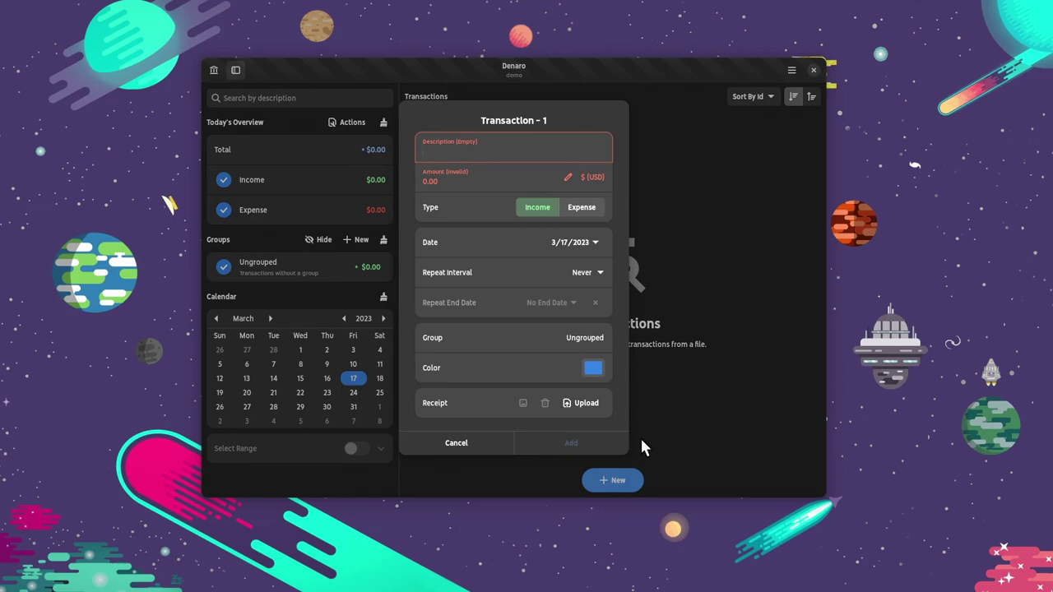
pyautogui.write('Donatin')
pyautogui.write('g to Mee')
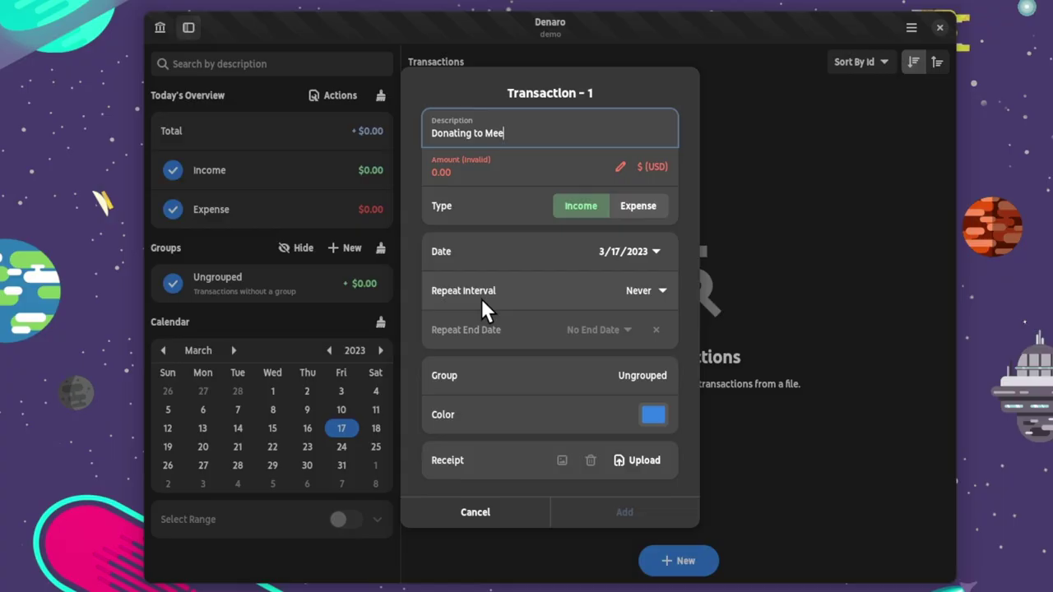
pyautogui.press('BackSpace')
pyautogui.press('BackSpace')
pyautogui.write('il')
pyautogui.write(' :)')
pyautogui.press('Tab')
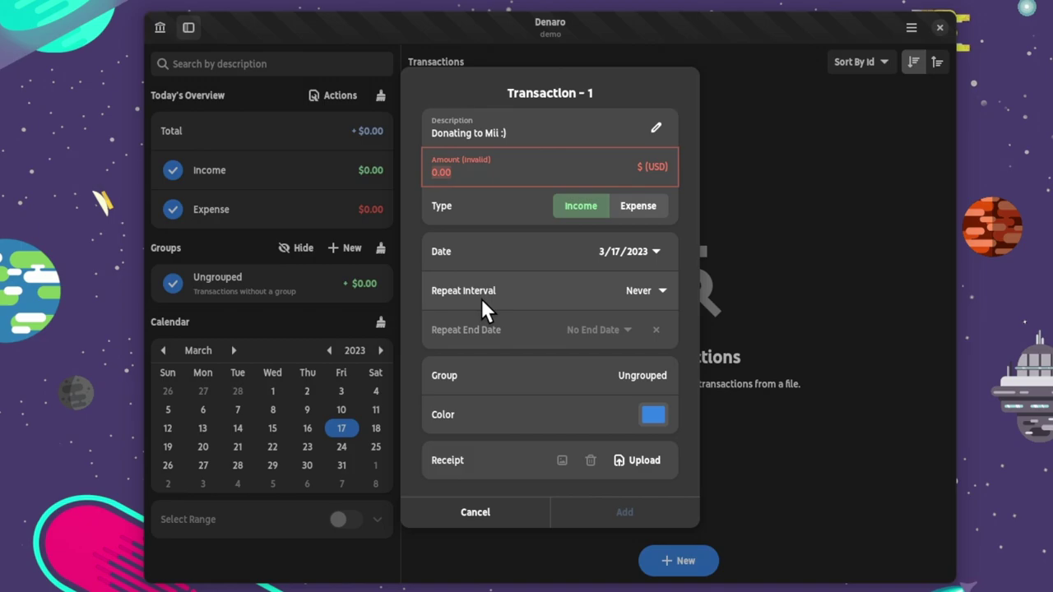
pyautogui.write('999999')
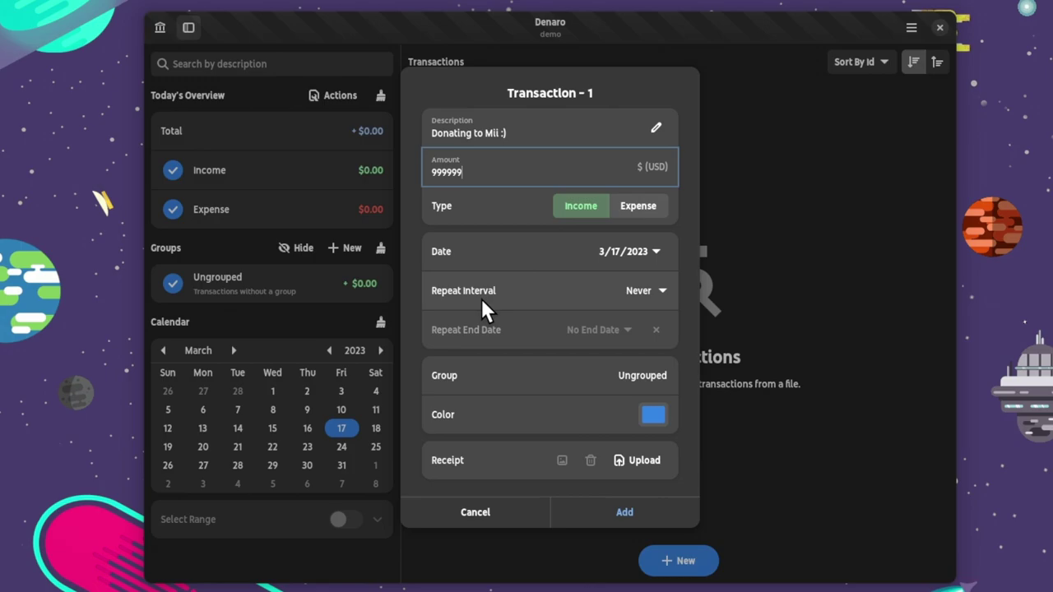
pyautogui.click(593, 512)
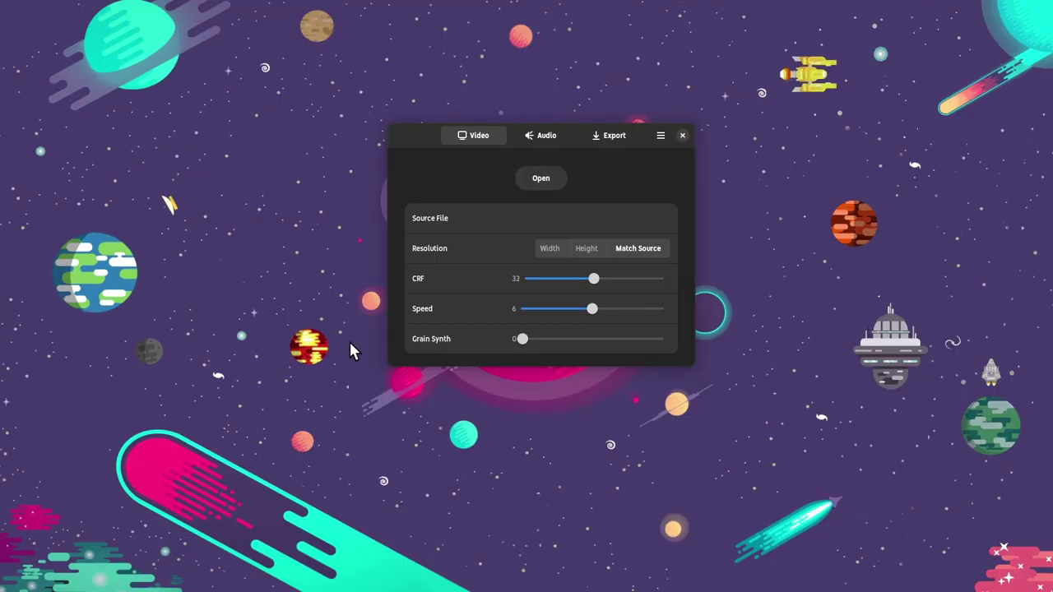
# Load demo-out.mp4 as the source, set CRF 21 and speed 8, and show the audio settings.
pyautogui.click(553, 186)
pyautogui.scroll(-2, 551, 212)
pyautogui.scroll(-1, 551, 214)
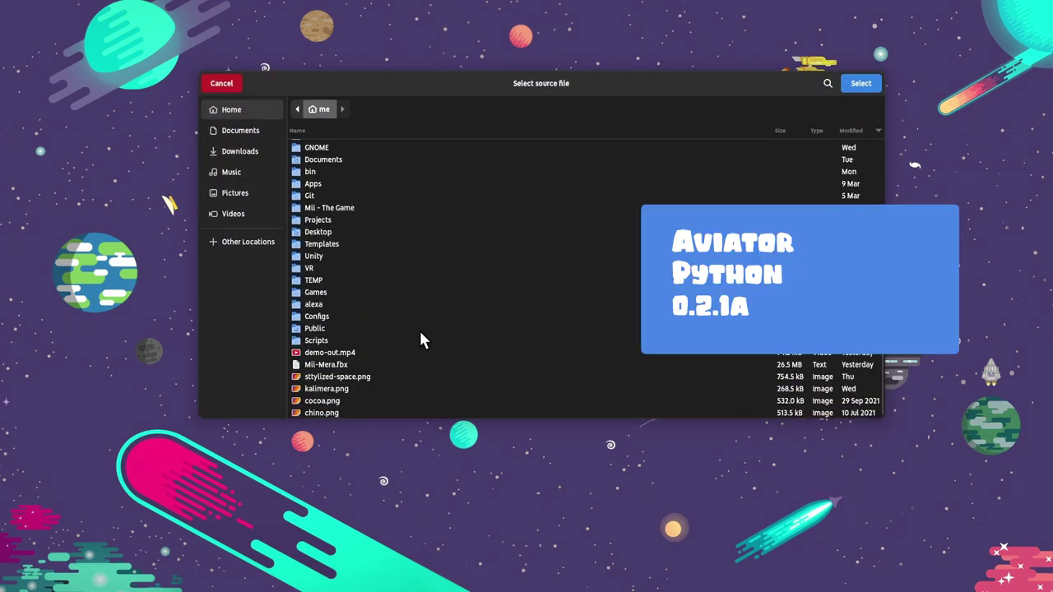
pyautogui.doubleClick(355, 351)
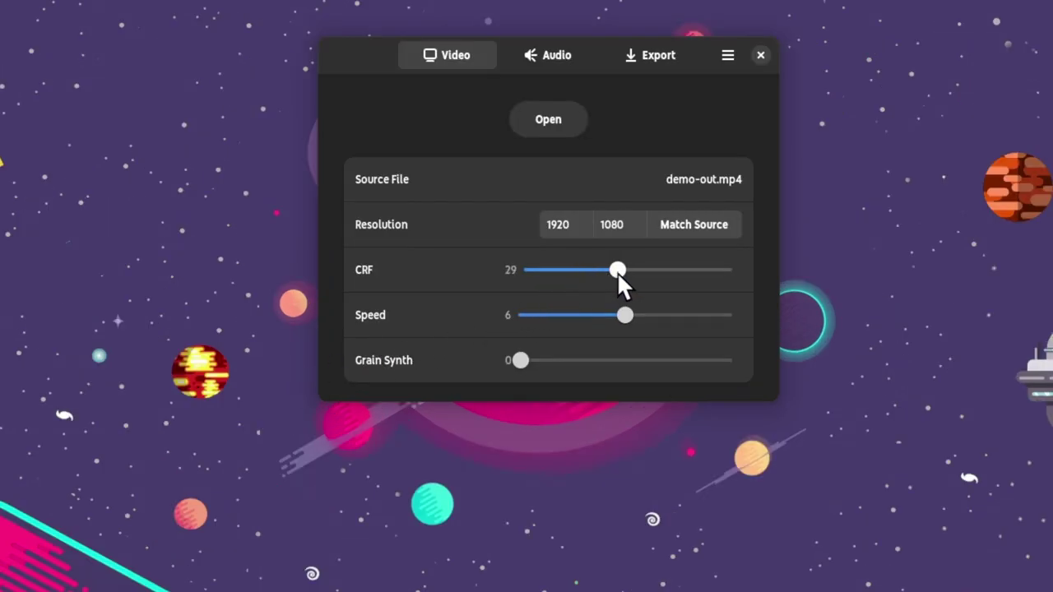
pyautogui.moveTo(631, 310); pyautogui.dragTo(663, 312)
pyautogui.click(616, 225)
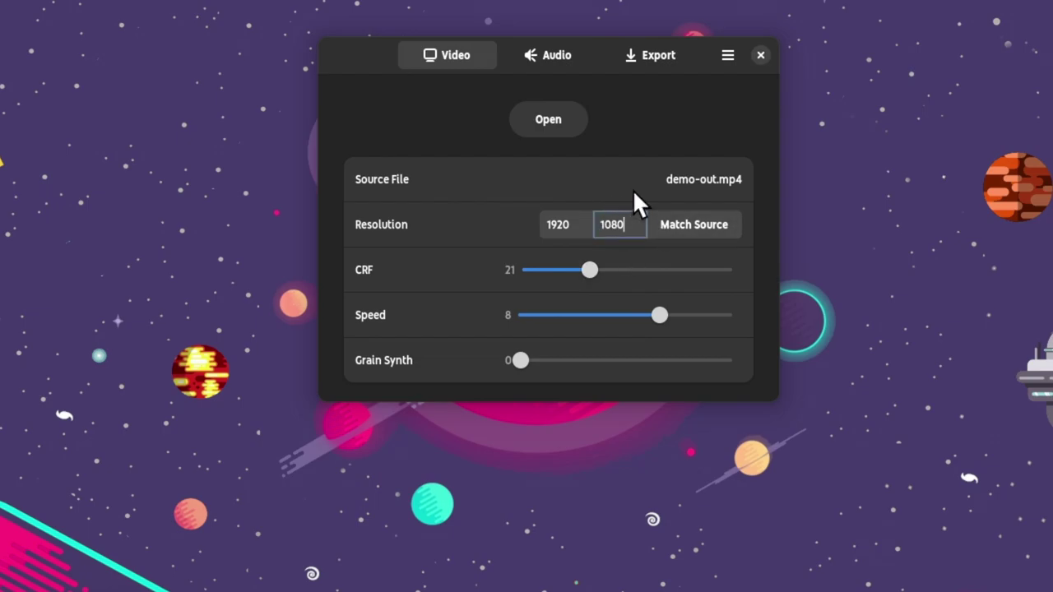
pyautogui.click(584, 55)
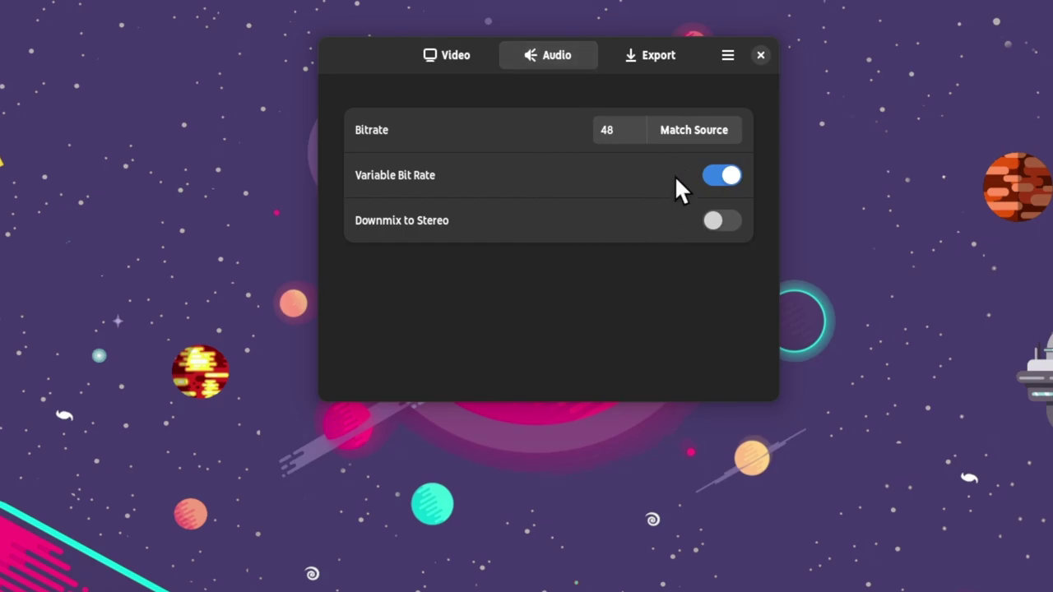
# Set the output container to WEBM, start an encode, then stop it.
pyautogui.click(658, 55)
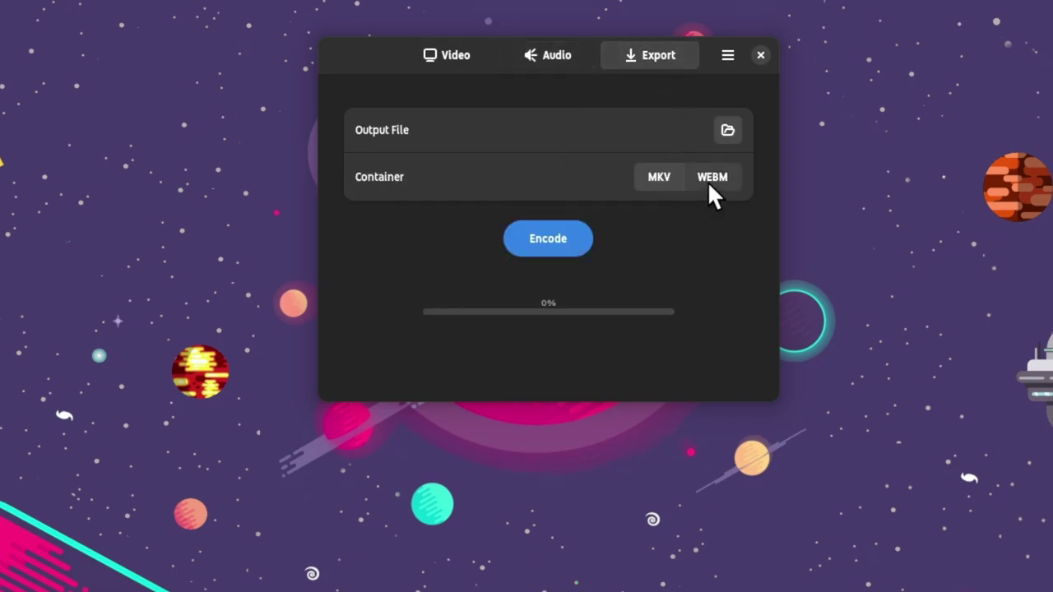
pyautogui.click(710, 180)
pyautogui.click(581, 245)
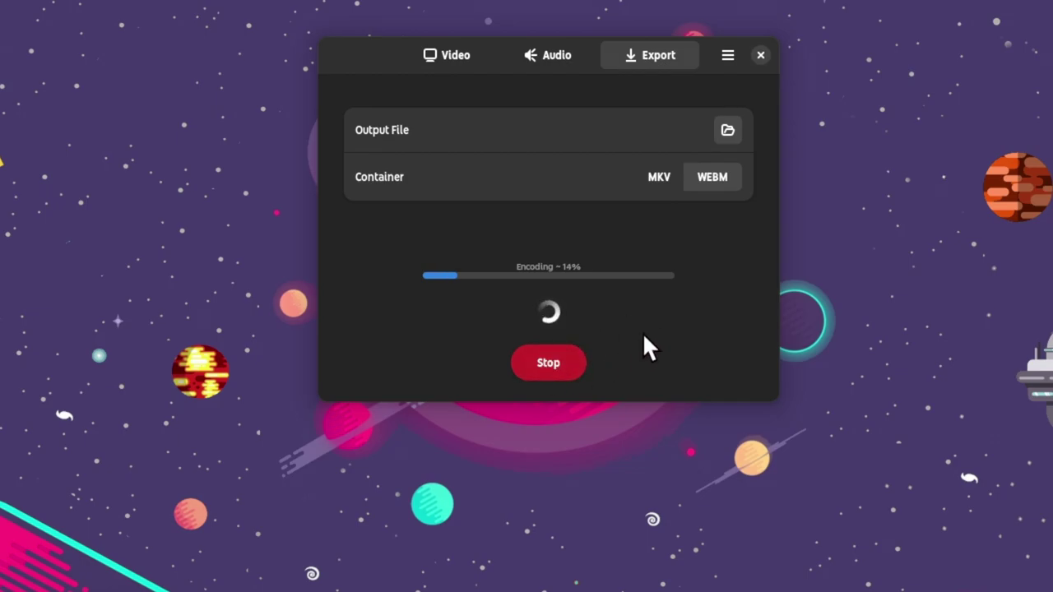
pyautogui.click(545, 363)
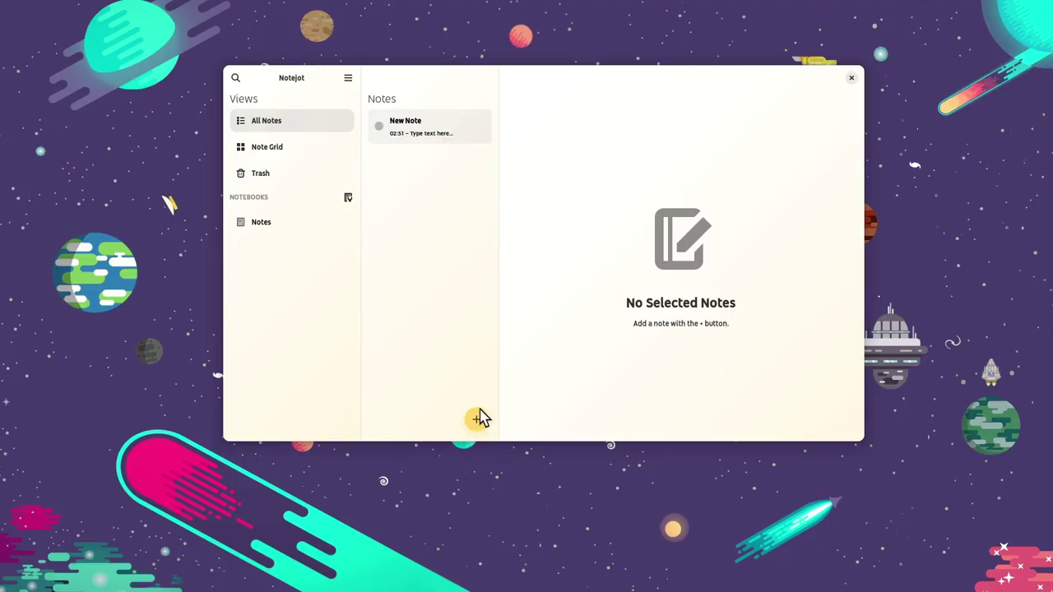
# Create a new note and replace its placeholder text with 'Hello!'.
pyautogui.click(465, 149)
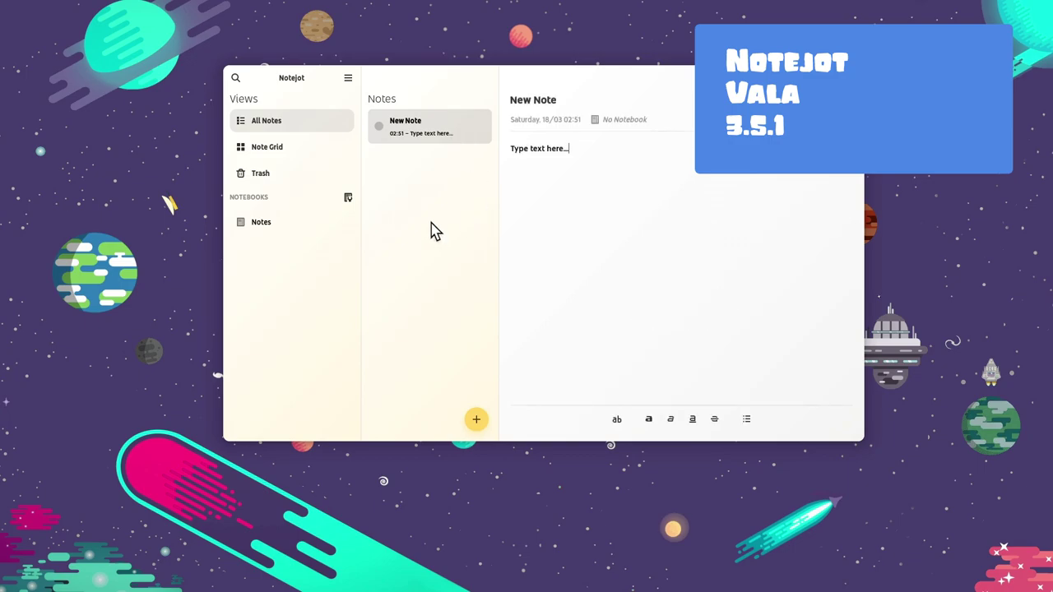
pyautogui.hotkey('ctrl', 'a')
pyautogui.write('He')
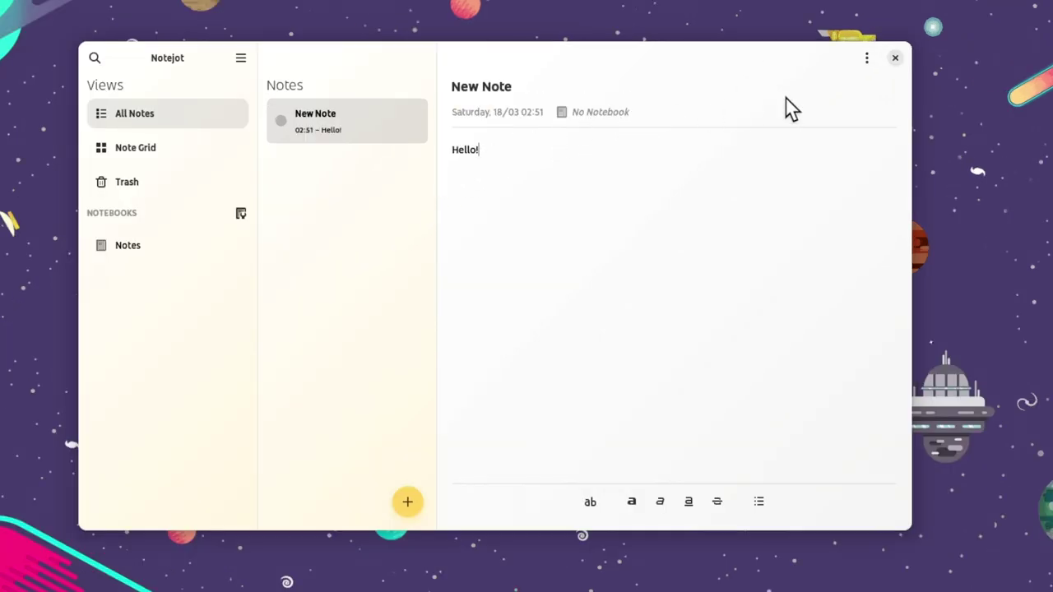
# Move the Hello! note into the Notes notebook.
pyautogui.click(866, 58)
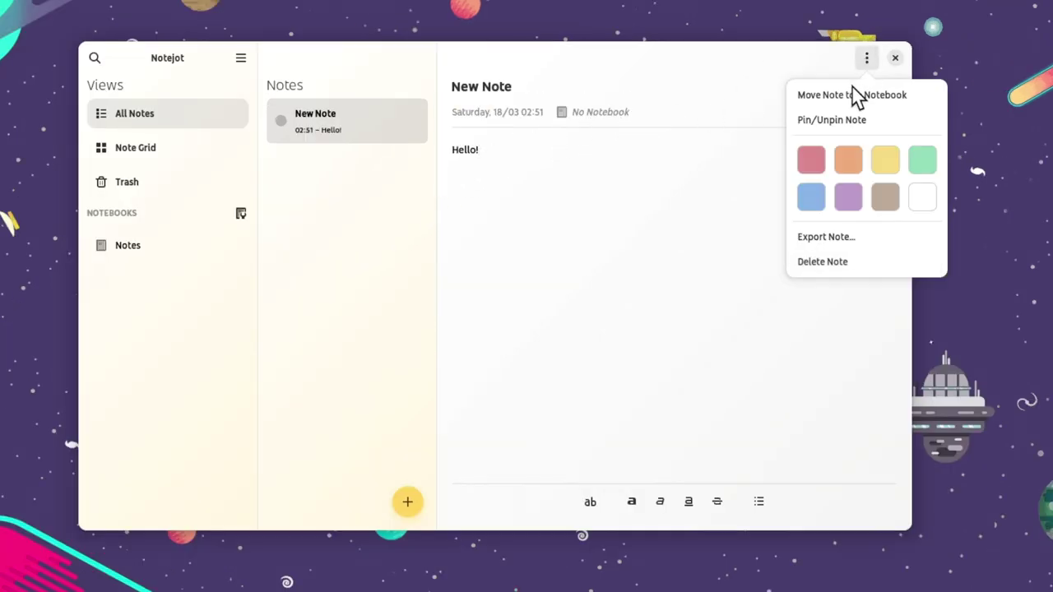
pyautogui.click(850, 95)
pyautogui.click(518, 187)
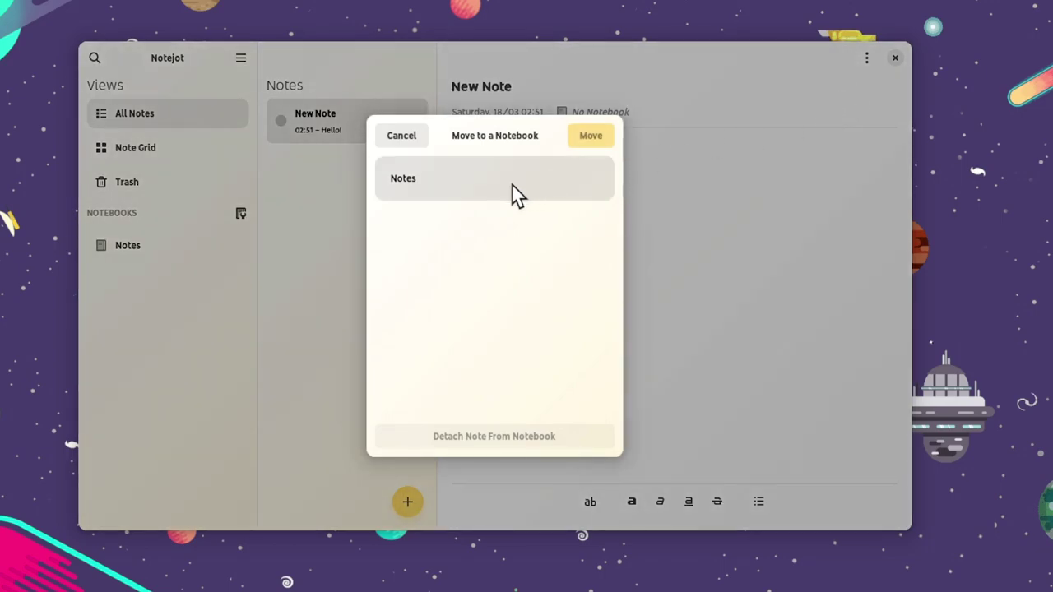
pyautogui.click(596, 135)
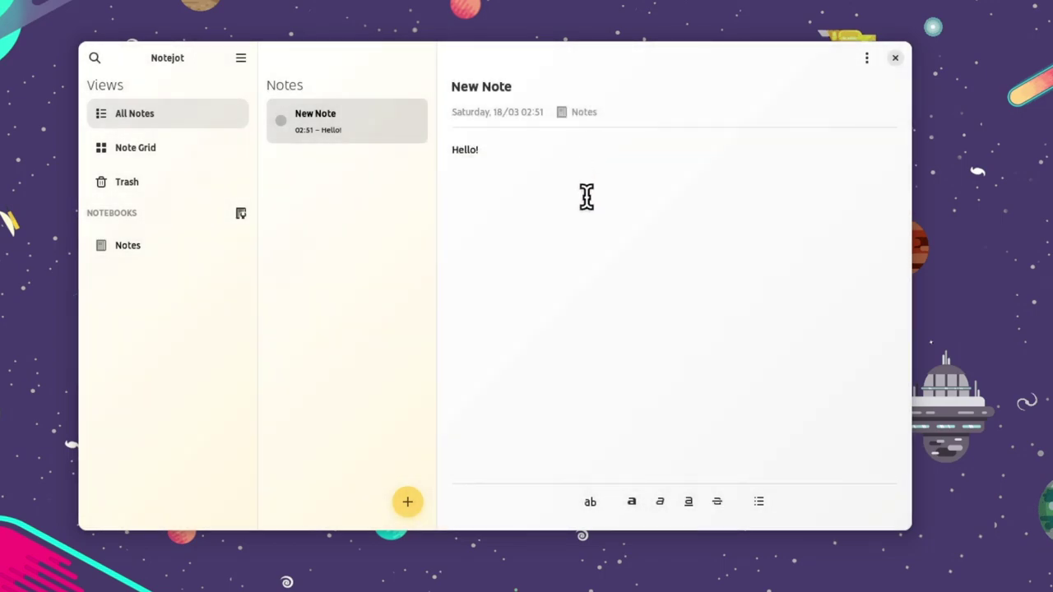
# Narrow the Notejot window, return to the notes list and add a second blank note.
pyautogui.moveTo(908, 200); pyautogui.dragTo(552, 189)
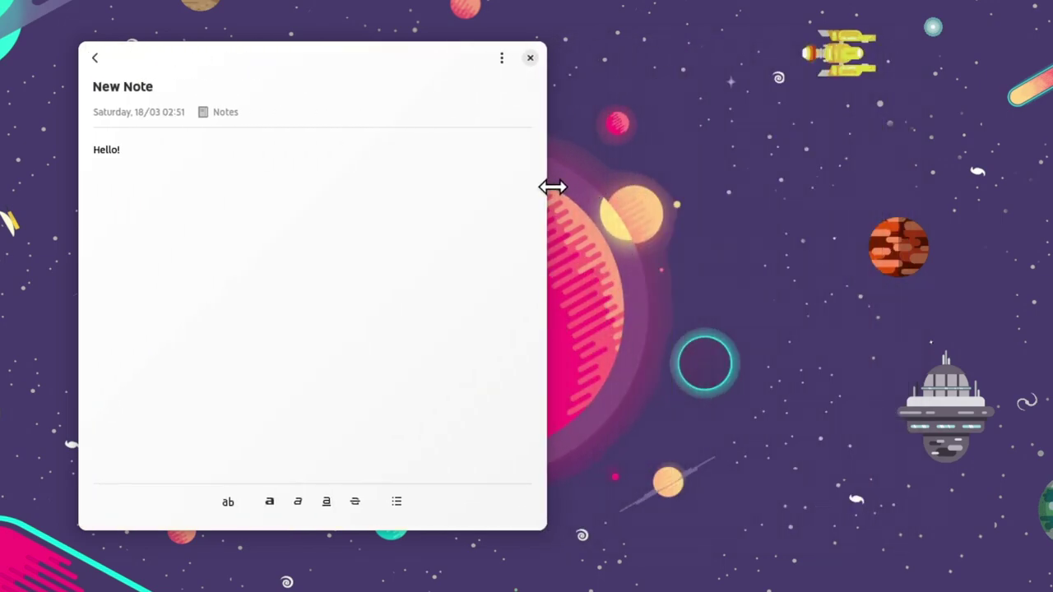
pyautogui.click(97, 58)
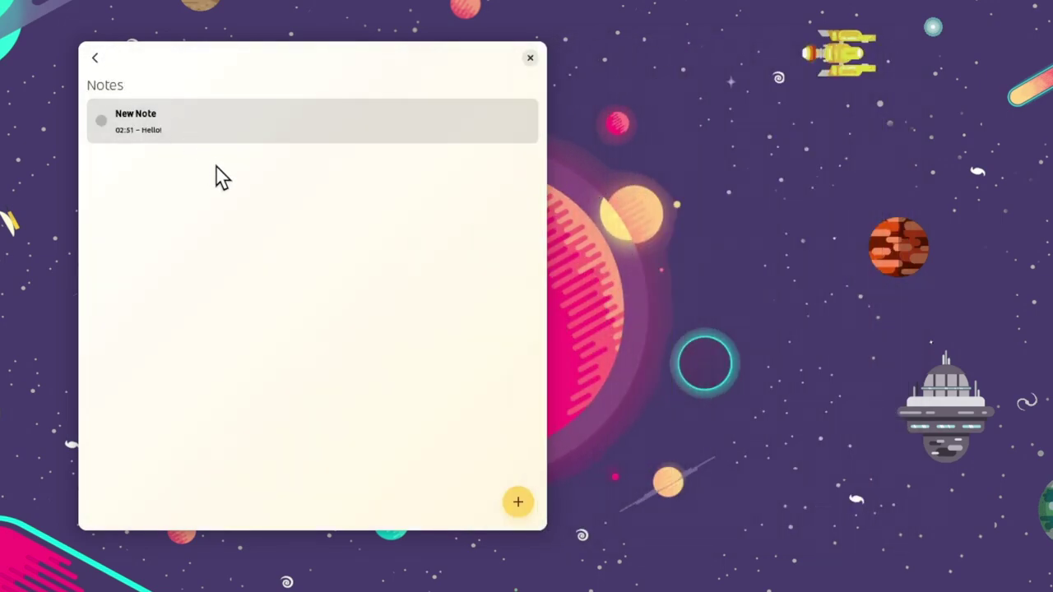
pyautogui.click(518, 510)
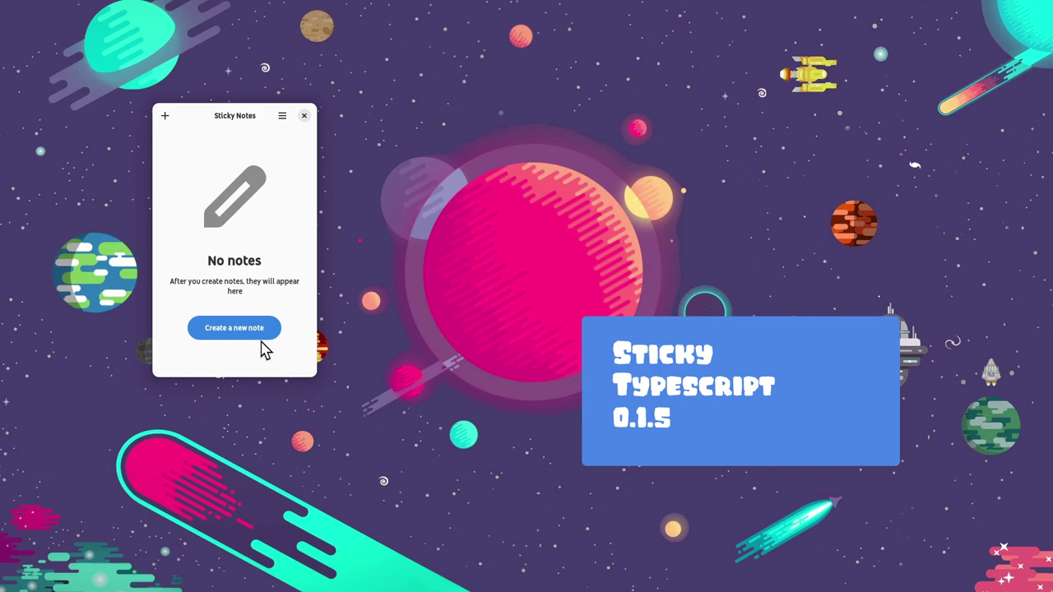
# Create two sticky notes, placing one at the top centre and one on the right.
pyautogui.click(261, 341)
pyautogui.moveTo(249, 403); pyautogui.dragTo(526, 90)
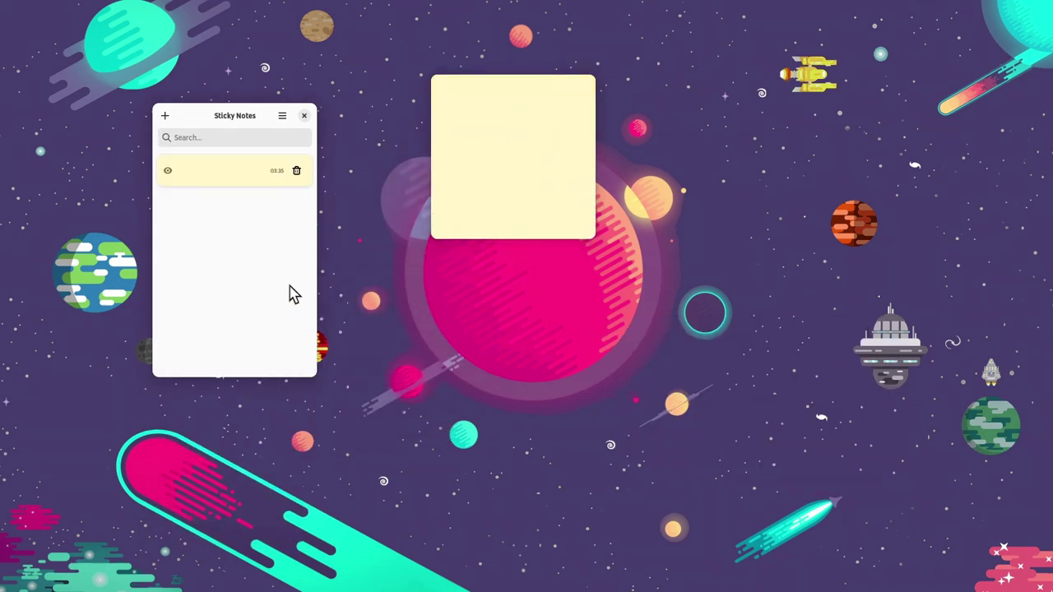
pyautogui.click(164, 115)
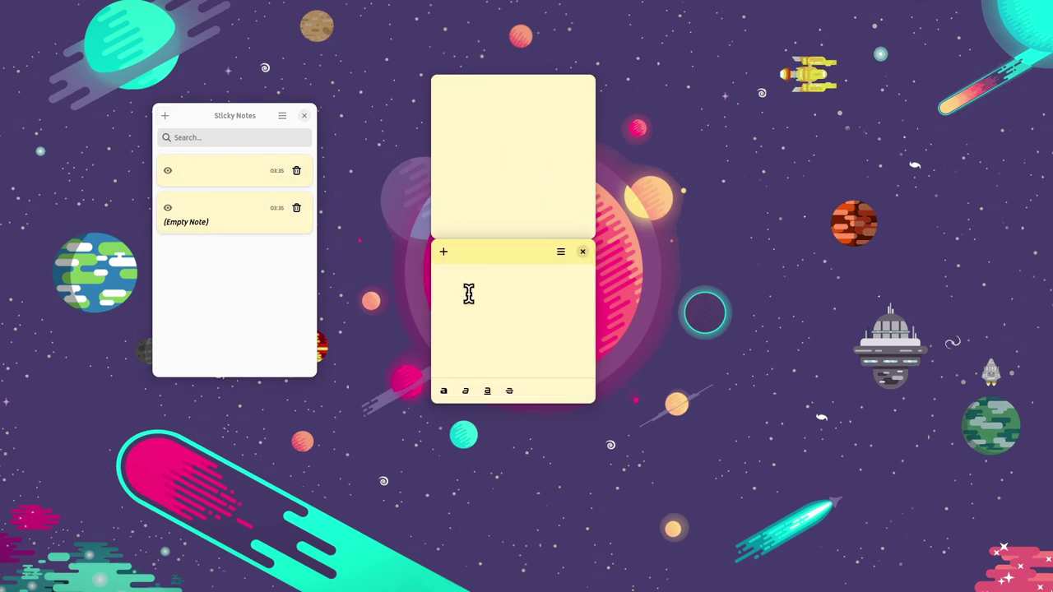
pyautogui.moveTo(546, 254); pyautogui.dragTo(819, 244)
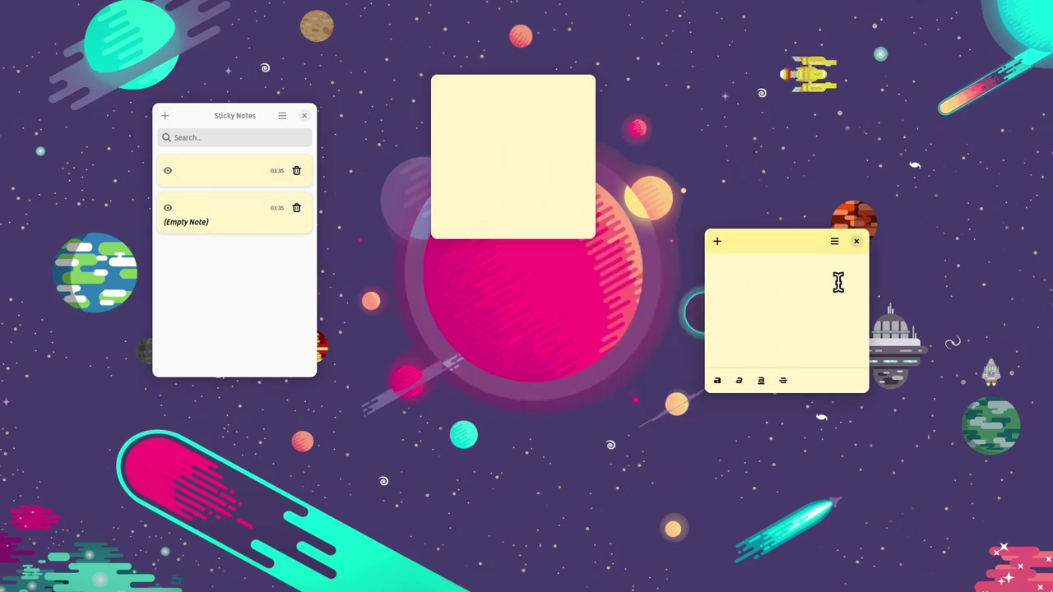
# Turn the right-hand sticky note green, then close and reopen the notes list.
pyautogui.click(834, 241)
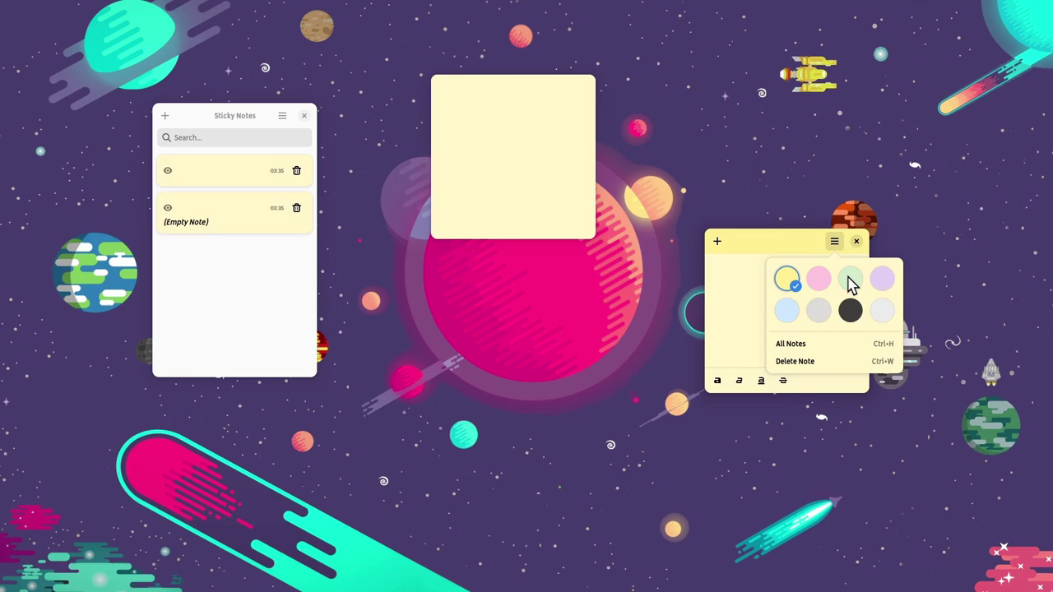
pyautogui.click(850, 281)
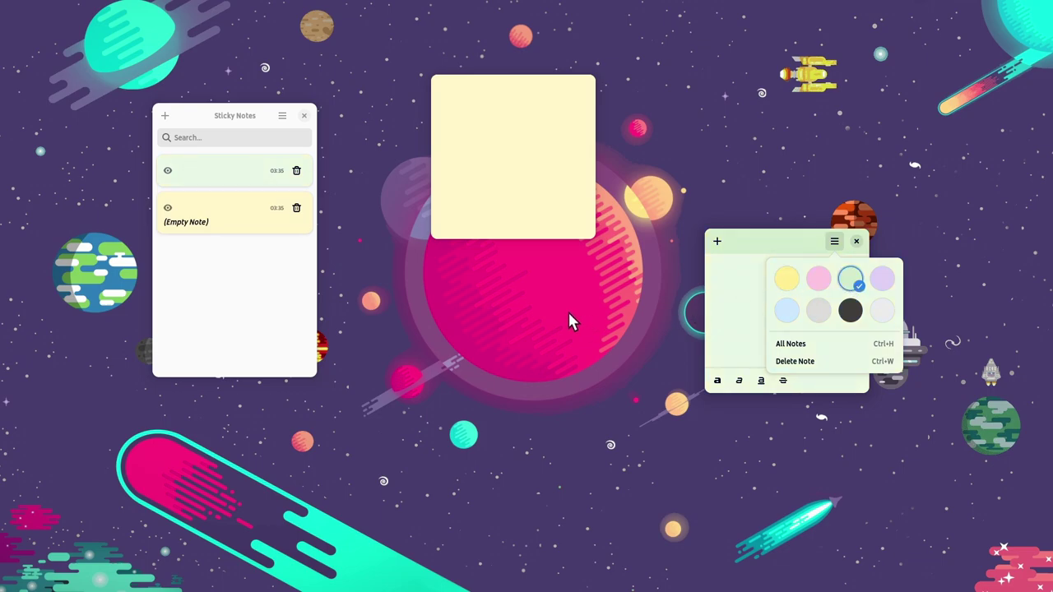
pyautogui.click(306, 297)
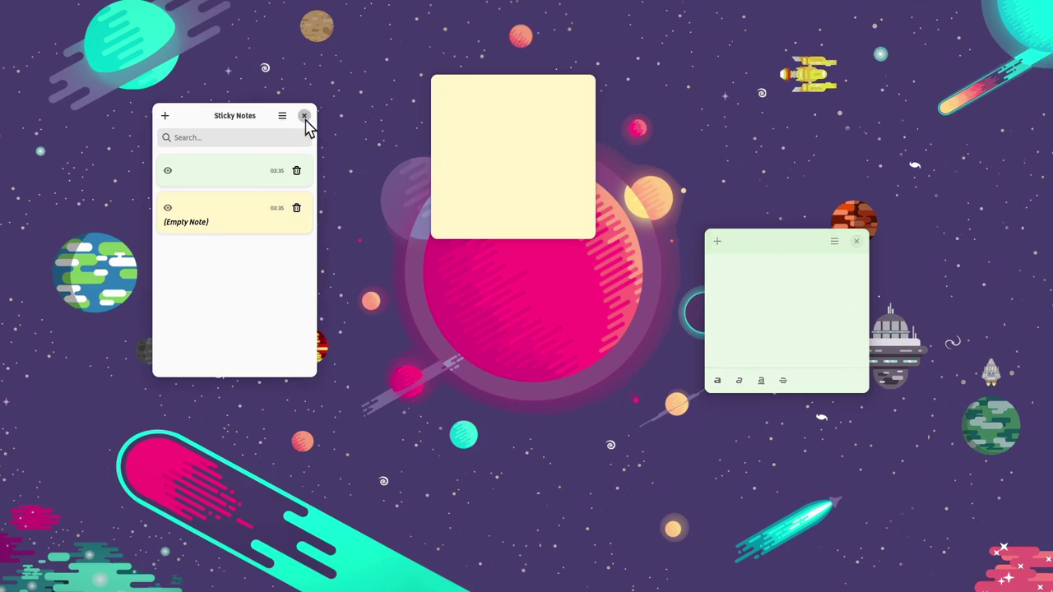
pyautogui.click(304, 115)
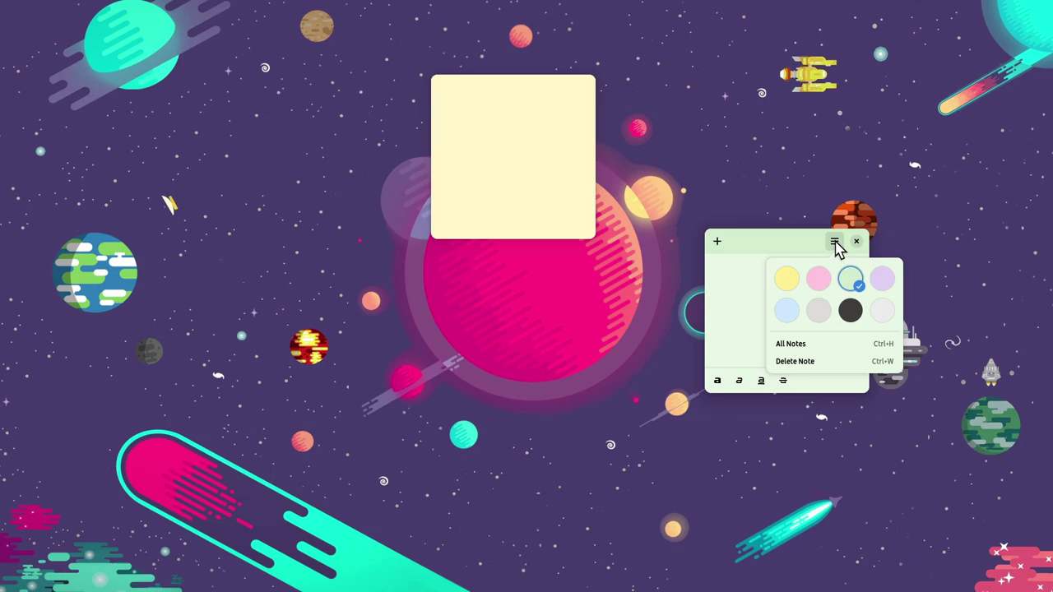
pyautogui.click(801, 344)
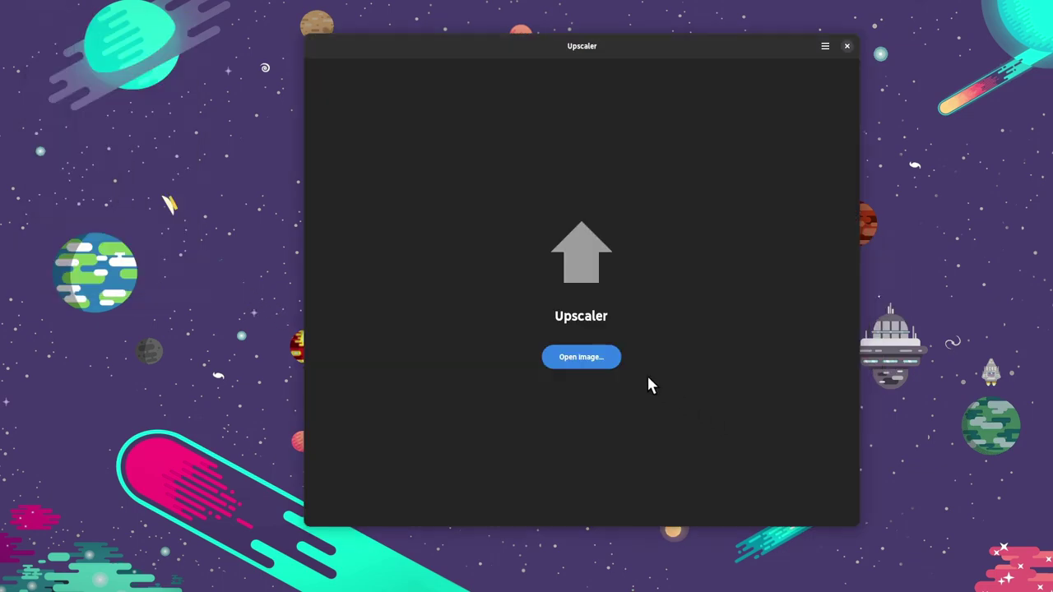
# Load kalimera-3600x3600-upscaled.png into Upscaler.
pyautogui.click(606, 358)
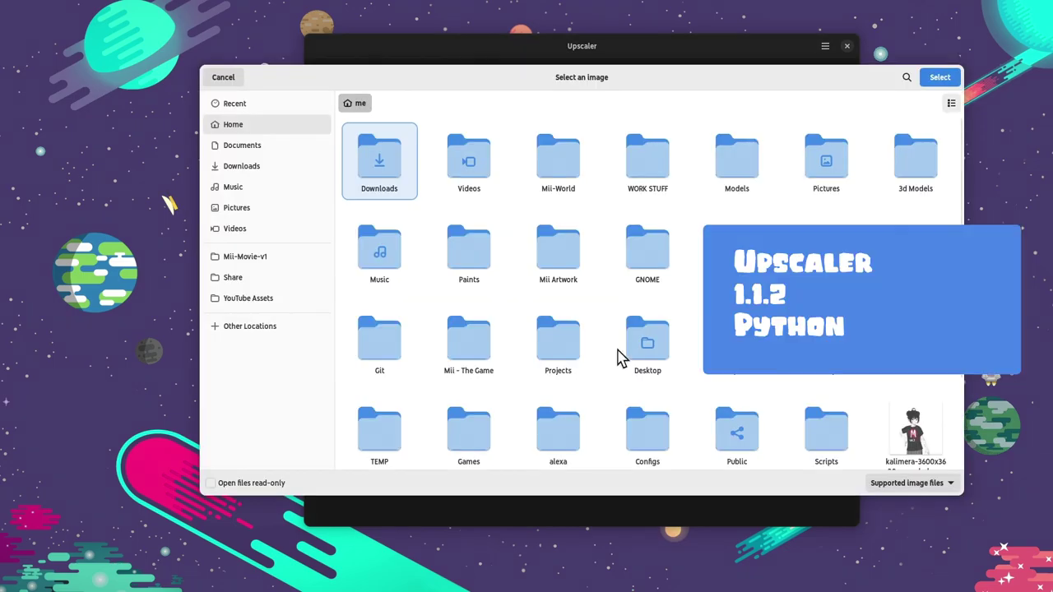
pyautogui.click(902, 429)
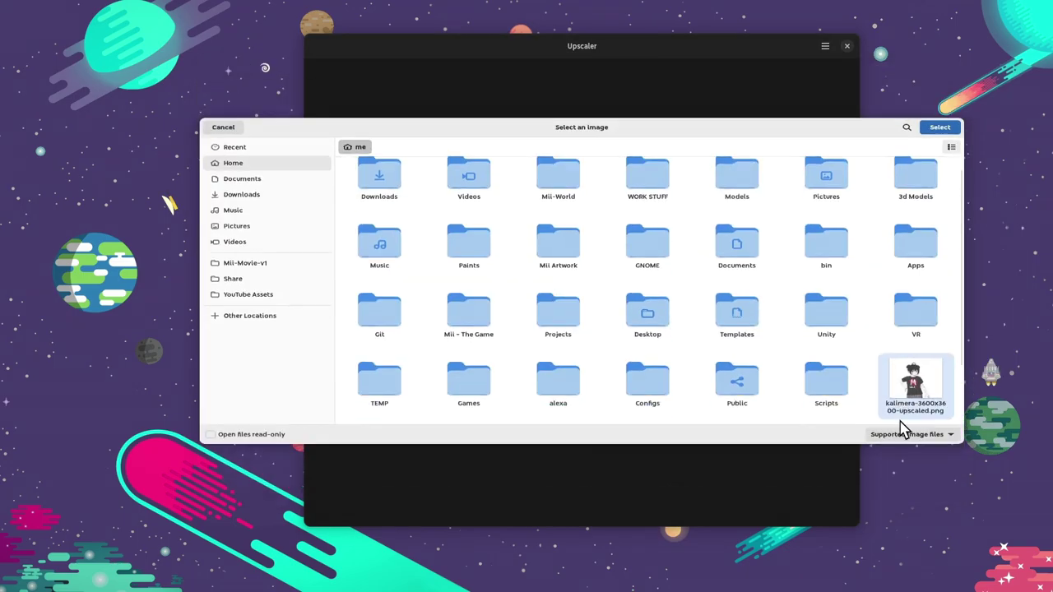
pyautogui.doubleClick(902, 429)
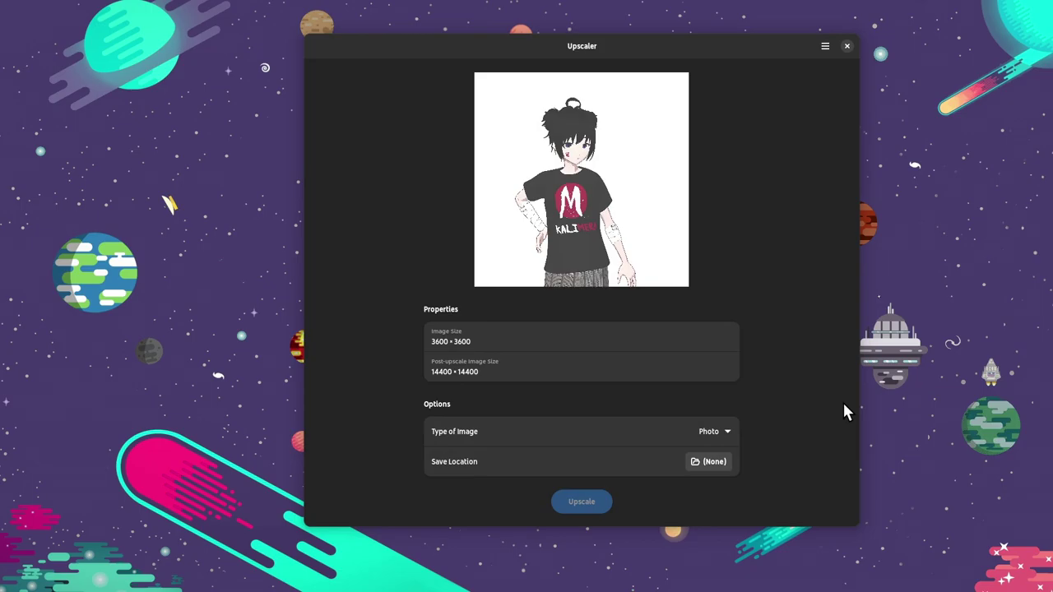
# Set the image type to Cartoon/Anime and save as kalimera-3600x3600-upscaled-14400x14400-upscaled.png.
pyautogui.click(720, 430)
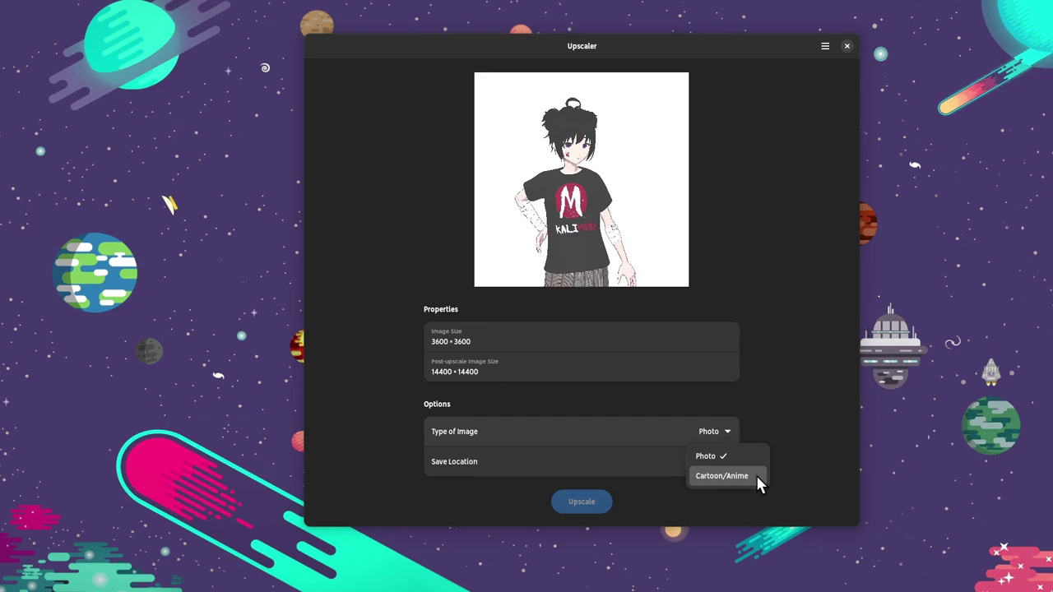
pyautogui.click(724, 446)
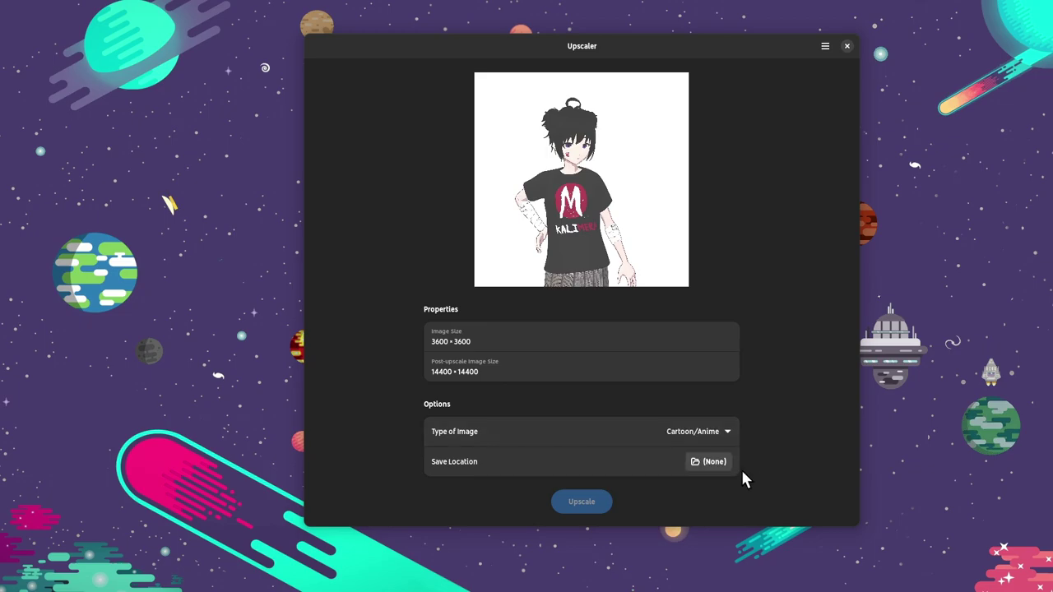
pyautogui.click(712, 462)
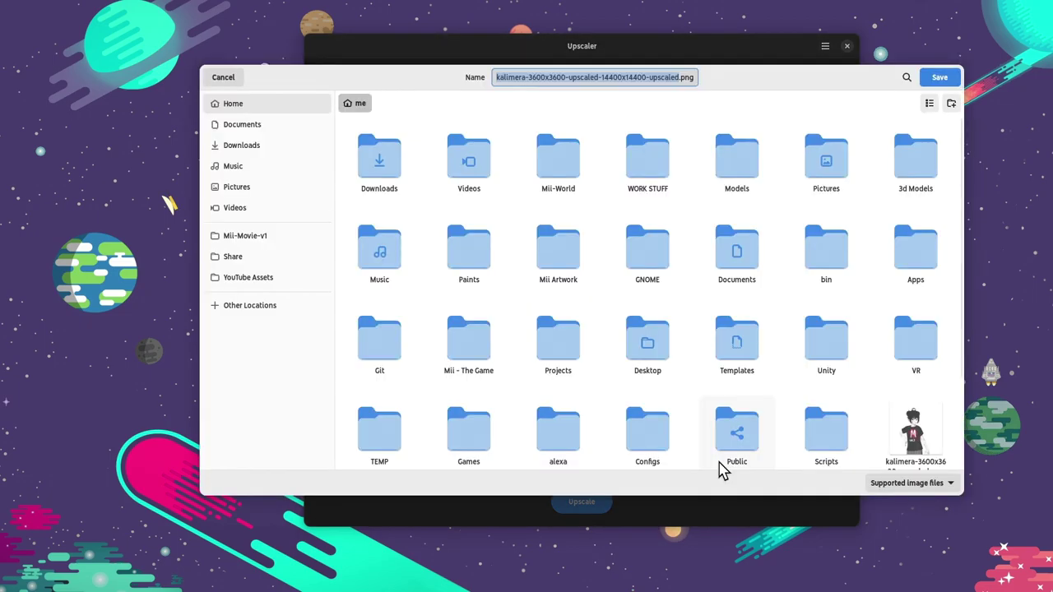
pyautogui.click(939, 77)
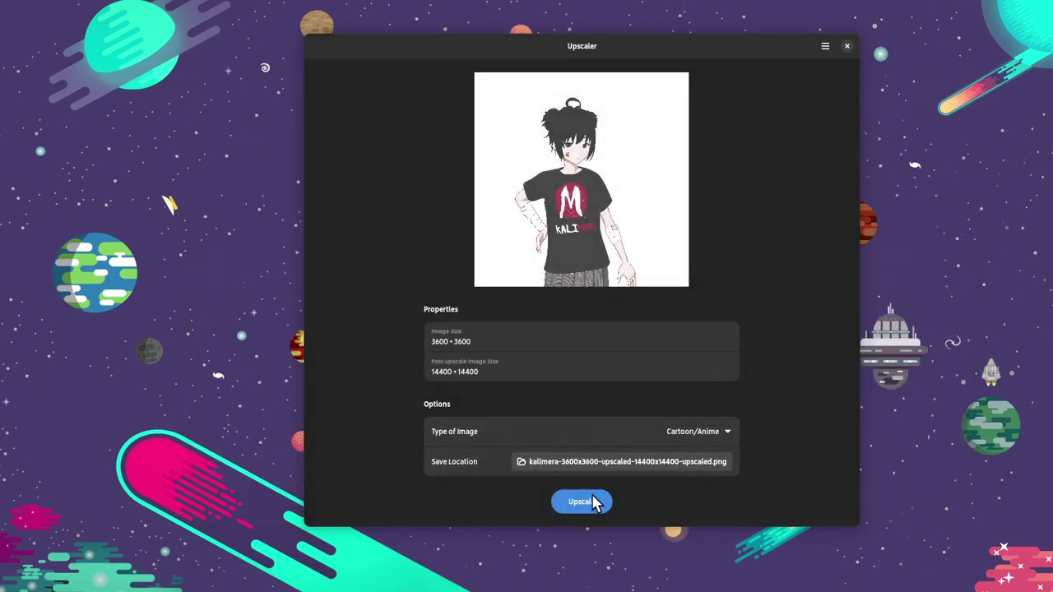
# Upscale the kalimera image to 14400 × 14400 pixels.
pyautogui.click(590, 504)
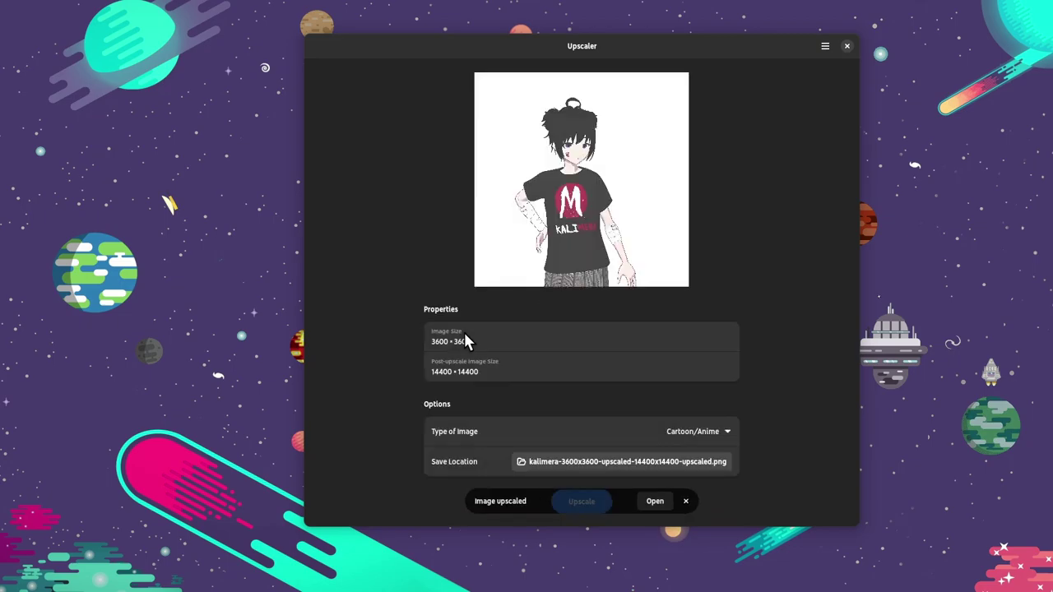
# Open the upscaled kalimera image in Loupe, zoom in and pan toward the face.
pyautogui.click(655, 504)
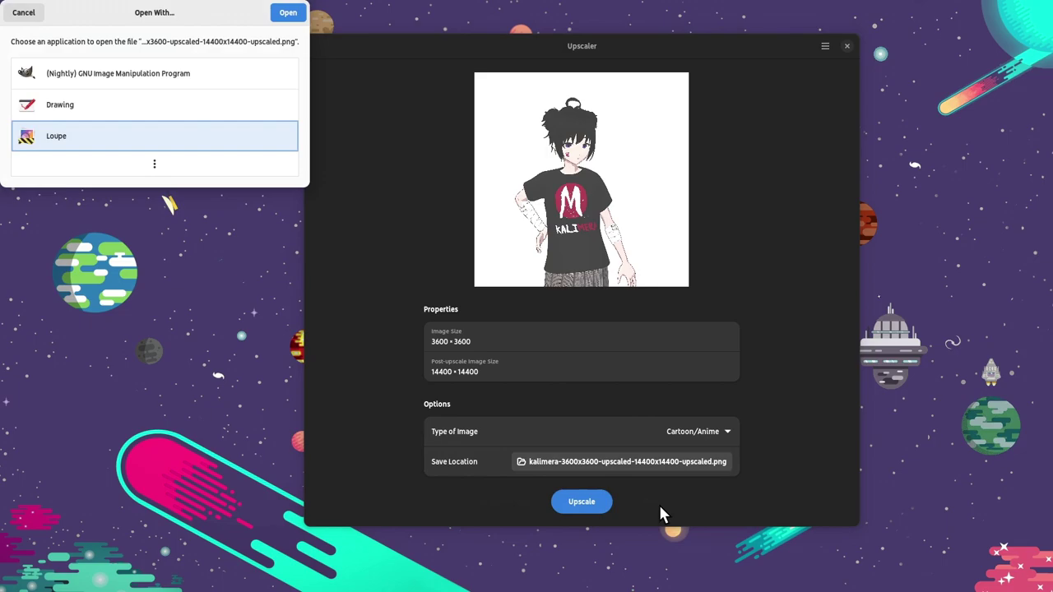
pyautogui.doubleClick(121, 146)
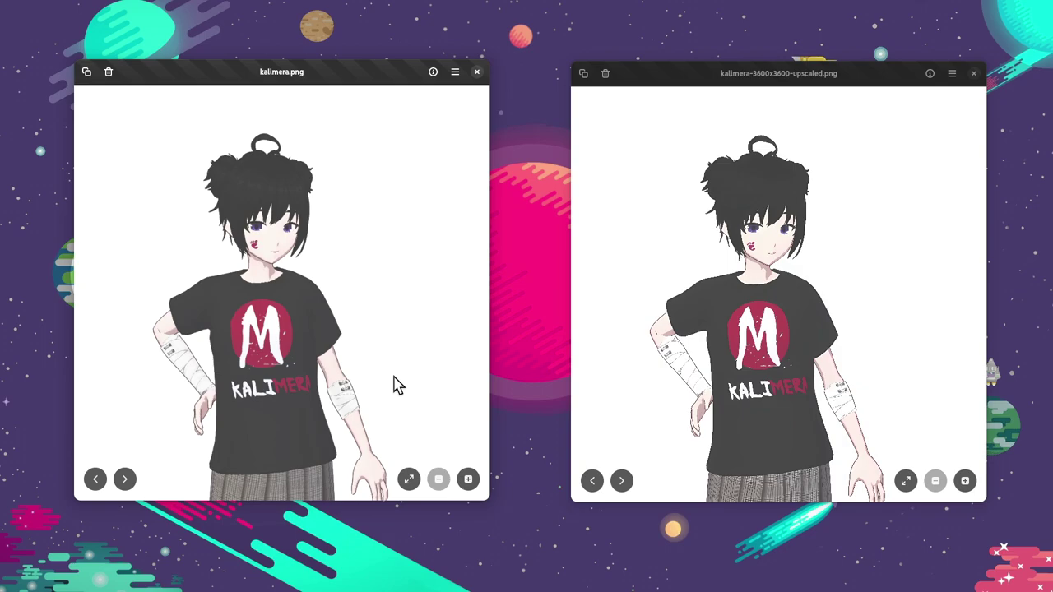
pyautogui.scroll(5, 276, 288)
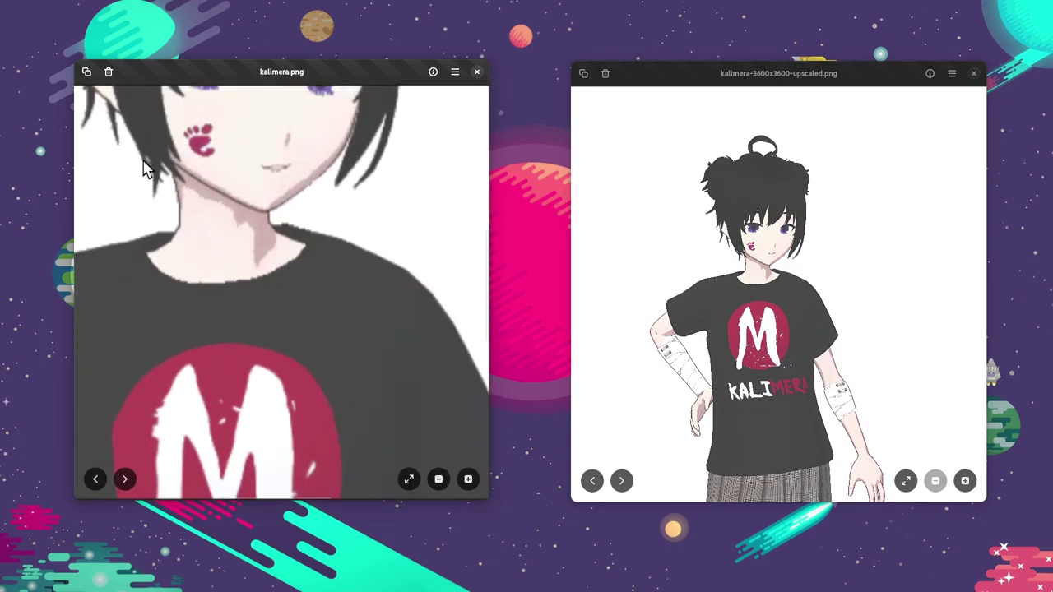
pyautogui.scroll(5, 699, 321)
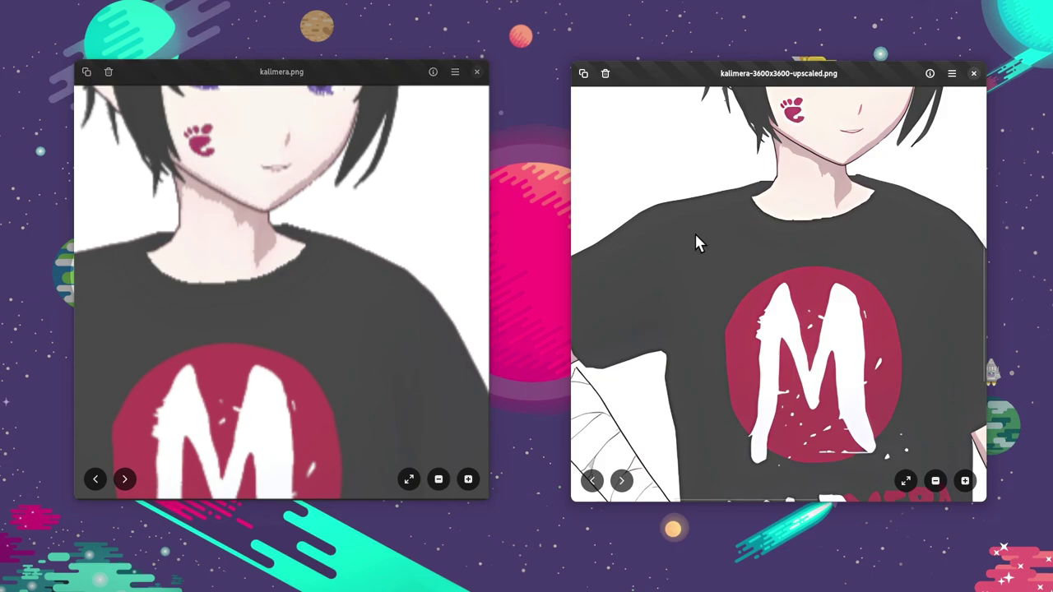
pyautogui.moveTo(694, 232); pyautogui.dragTo(630, 321)
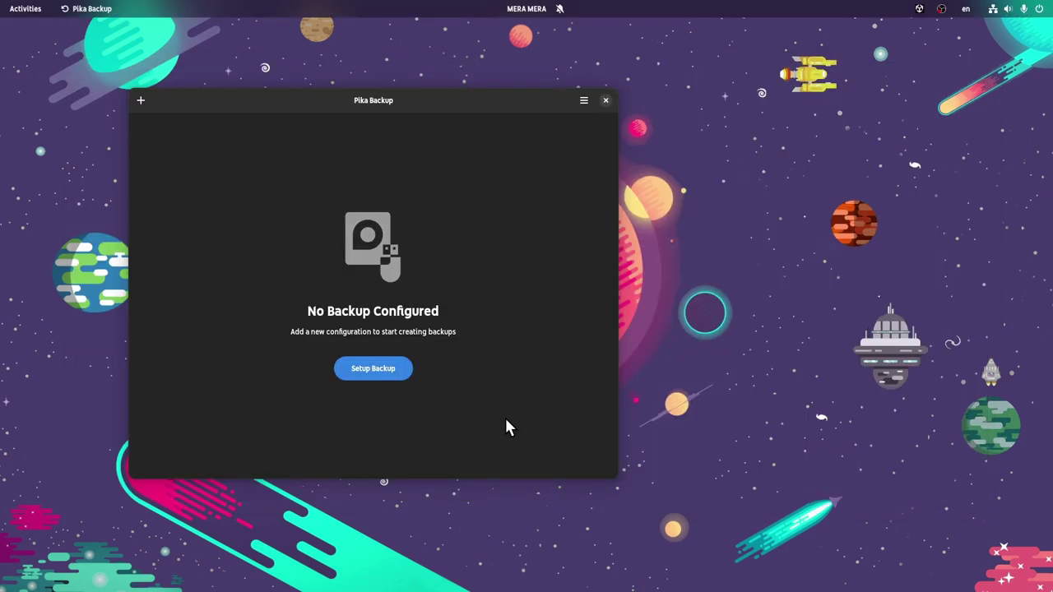
# Start a new backup with a local-disk repository in the home folder.
pyautogui.click(394, 375)
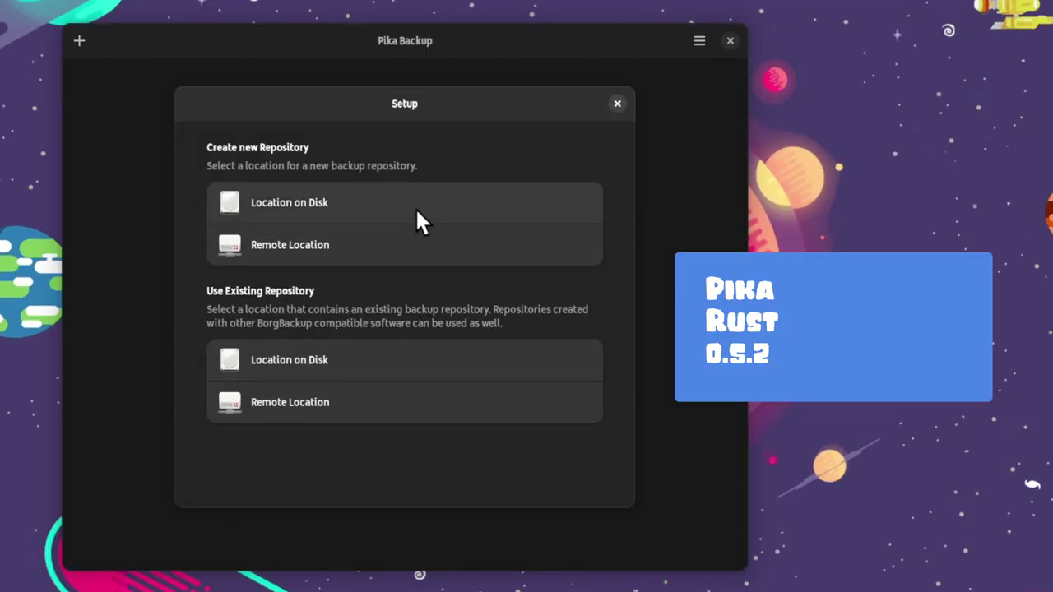
pyautogui.click(417, 211)
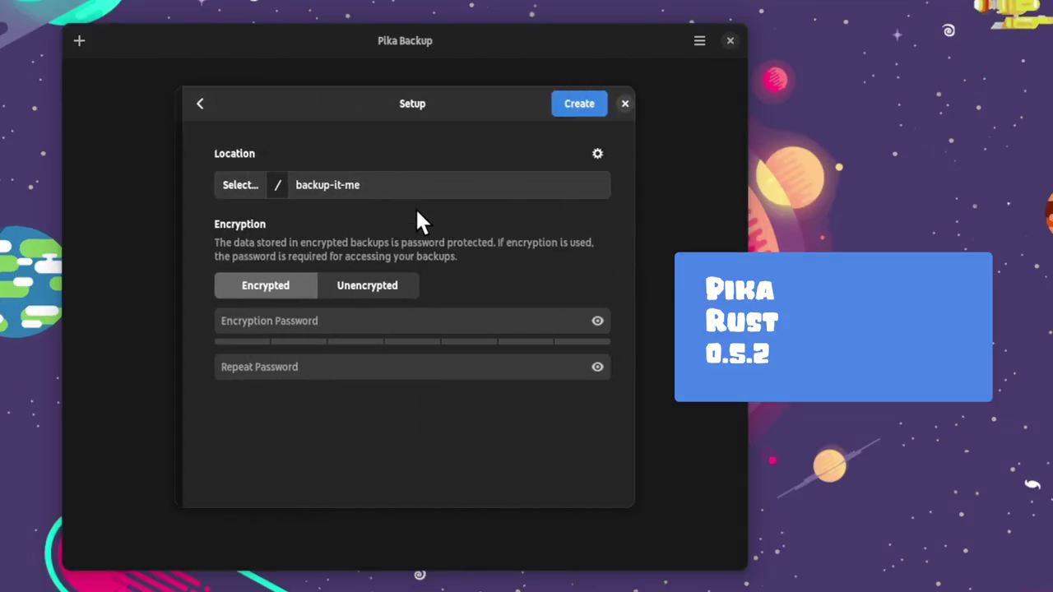
pyautogui.click(231, 185)
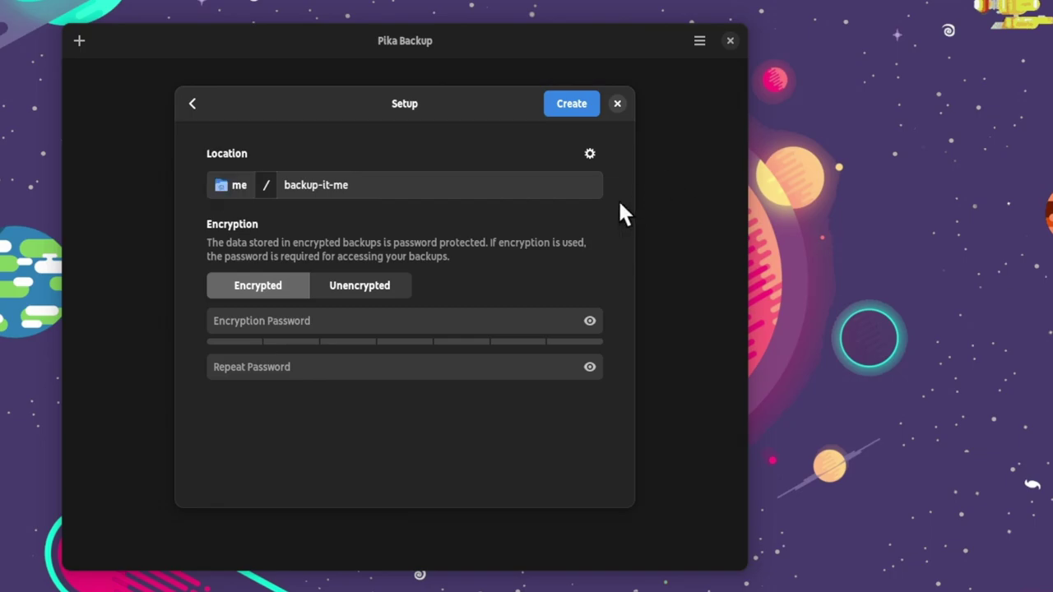
# Enter and repeat the encryption password, then create the encrypted repository.
pyautogui.click(589, 320)
pyautogui.click(317, 320)
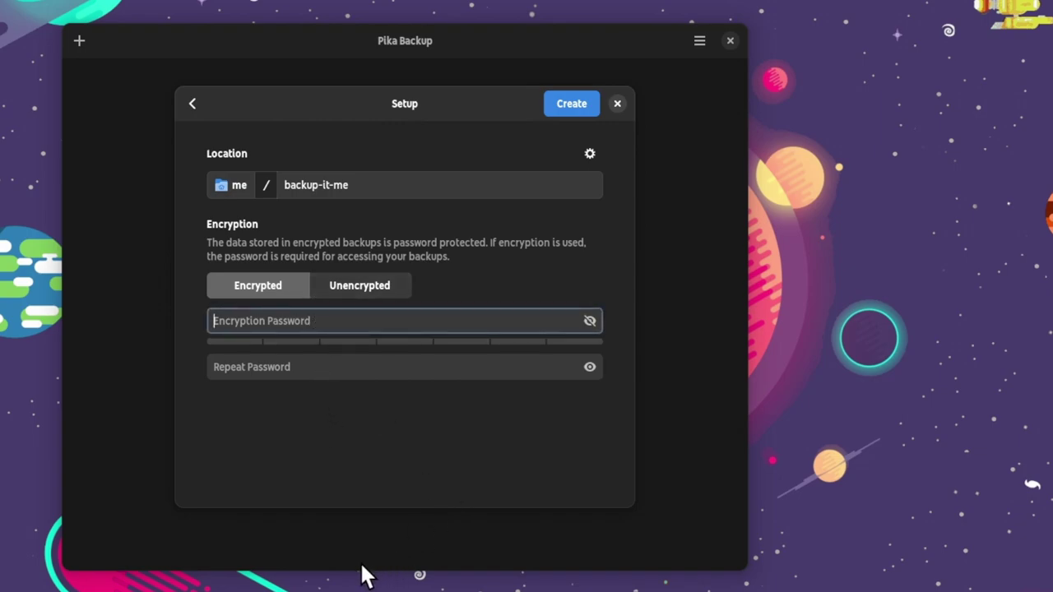
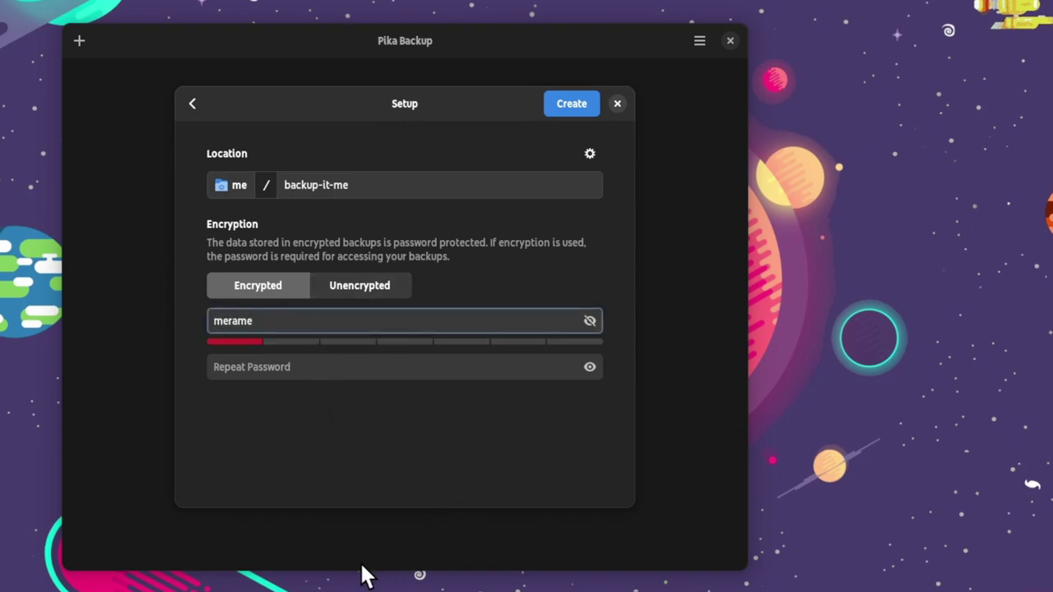
pyautogui.press('Tab')
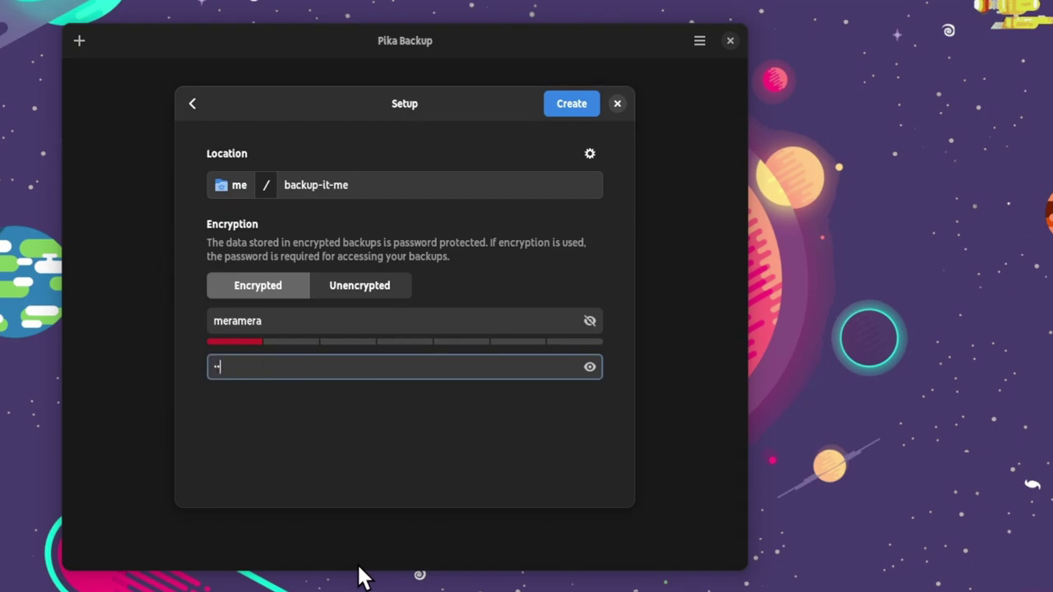
pyautogui.press('BackSpace')
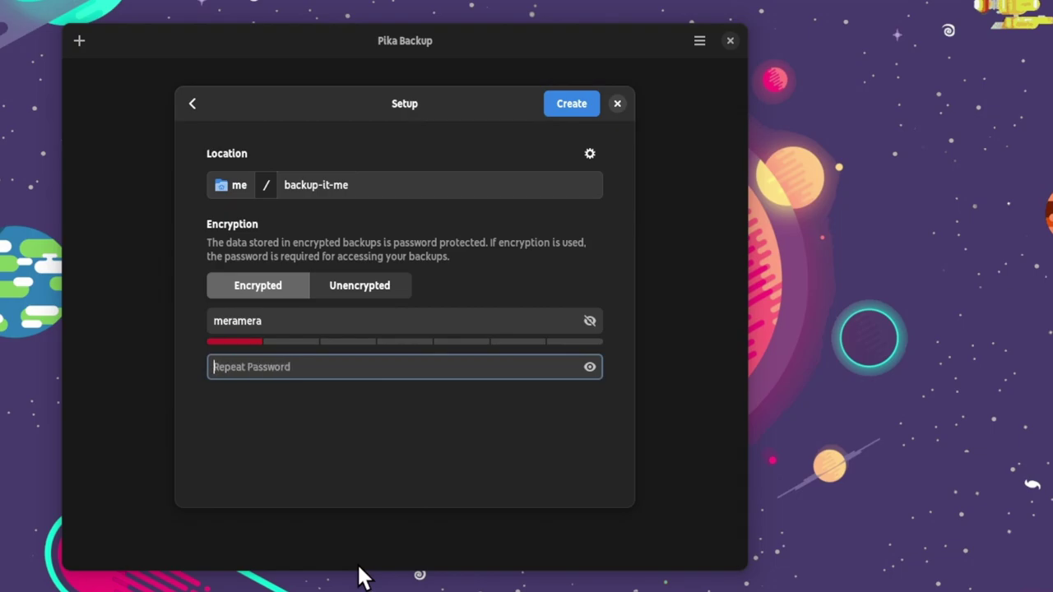
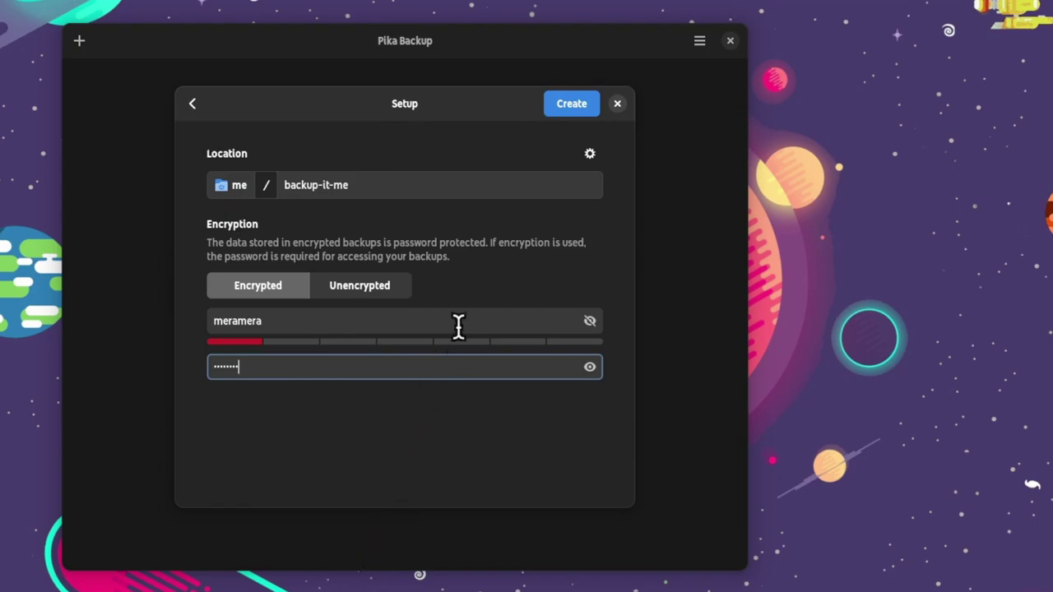
pyautogui.click(580, 111)
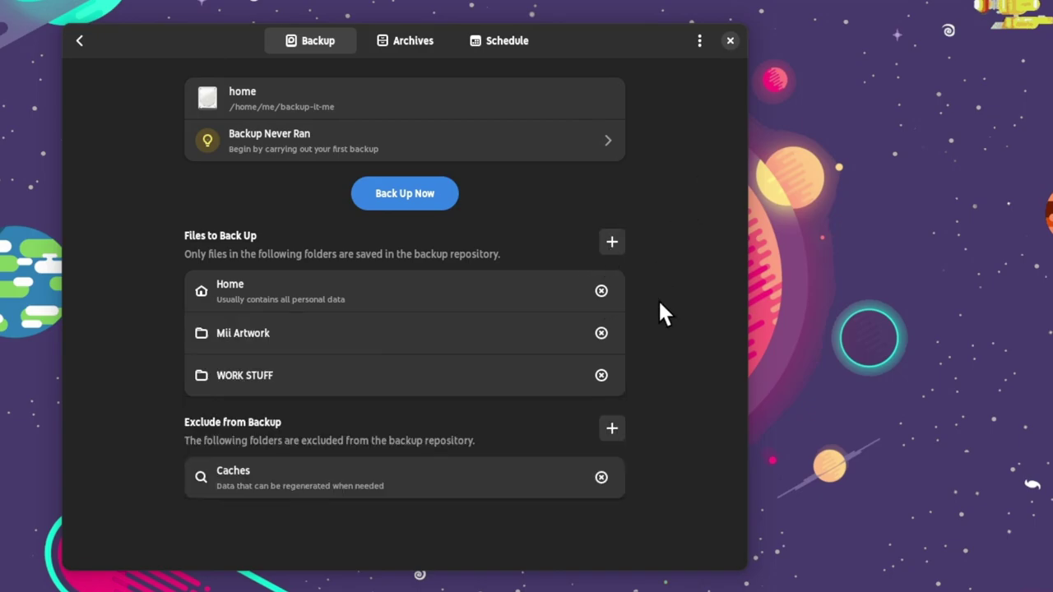
# Remove Home from the backup folders and start the first backup of Mii Artwork and WORK STUFF.
pyautogui.click(603, 290)
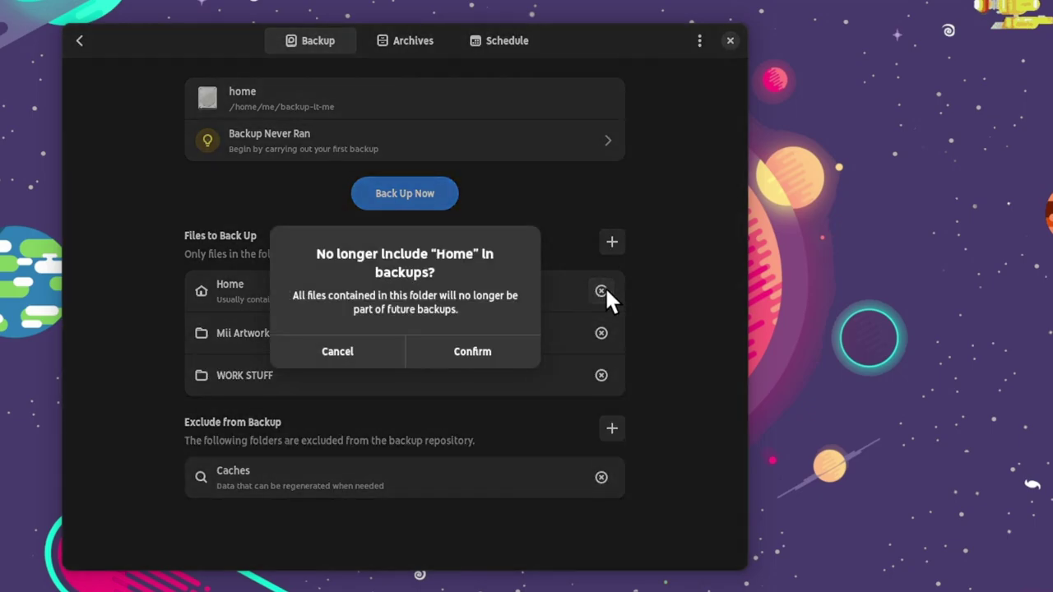
pyautogui.click(502, 344)
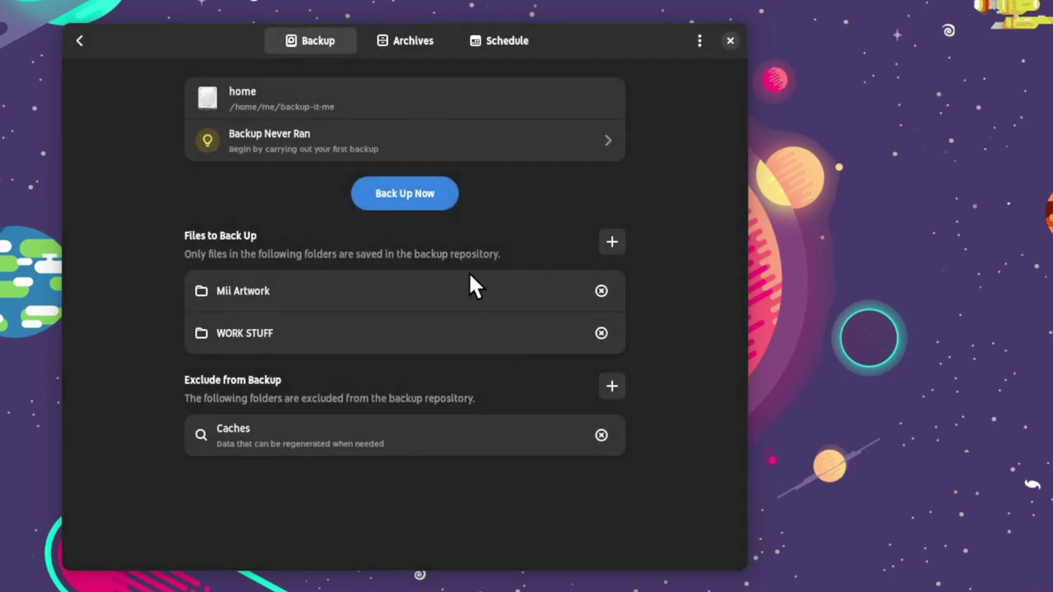
pyautogui.click(424, 206)
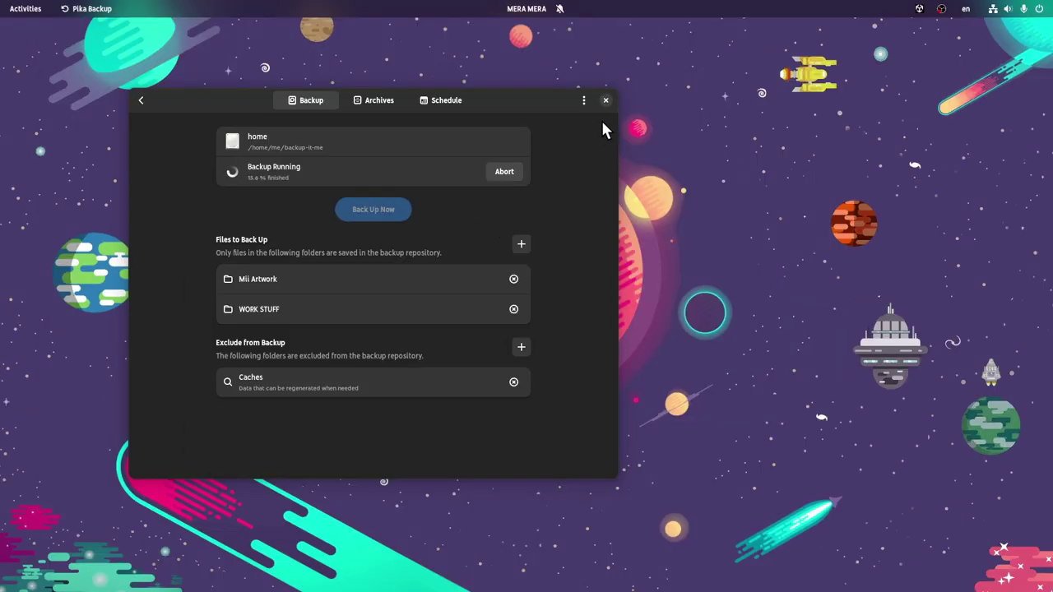
# Close Pika Backup and confirm it is listed under Background Apps in quick settings.
pyautogui.click(605, 101)
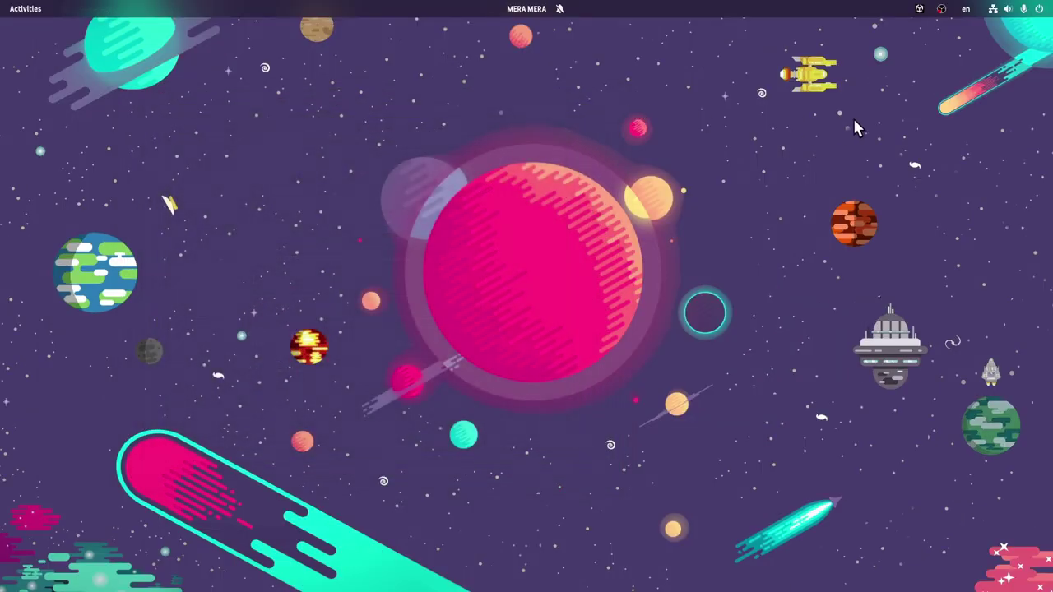
pyautogui.click(1020, 11)
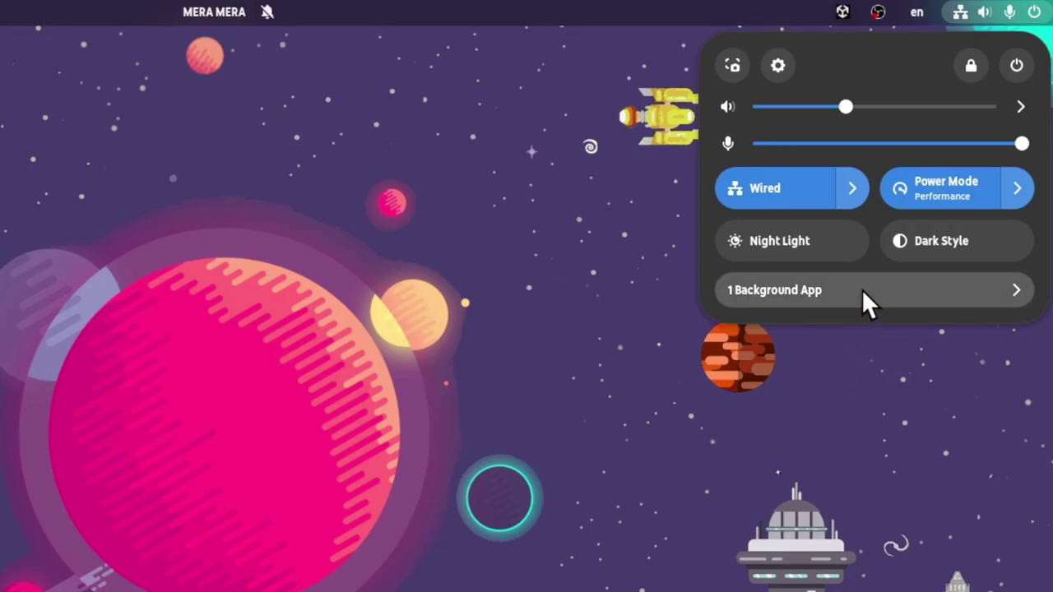
pyautogui.click(861, 289)
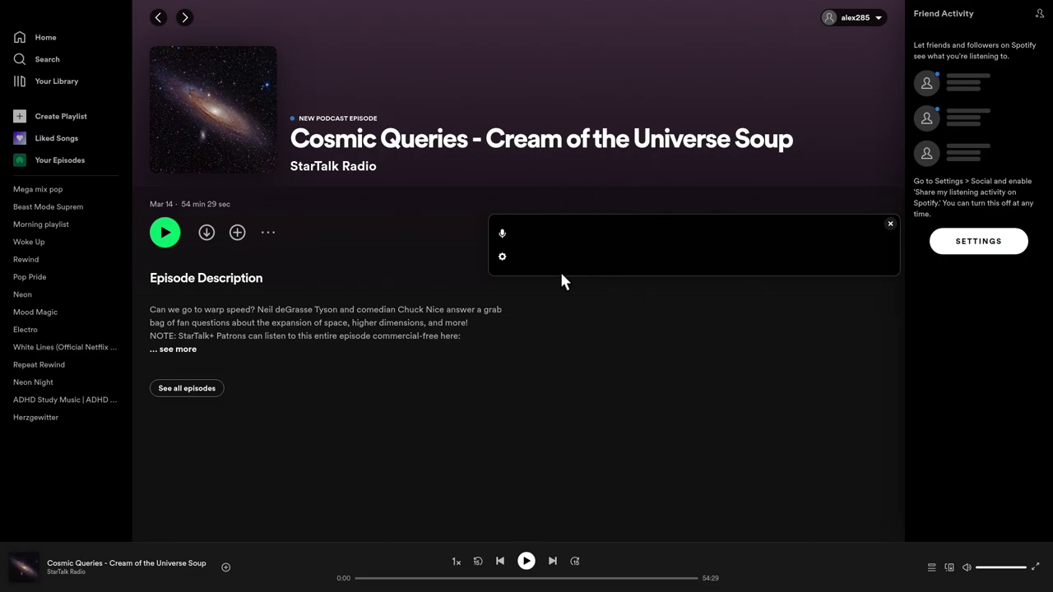
pyautogui.click(503, 258)
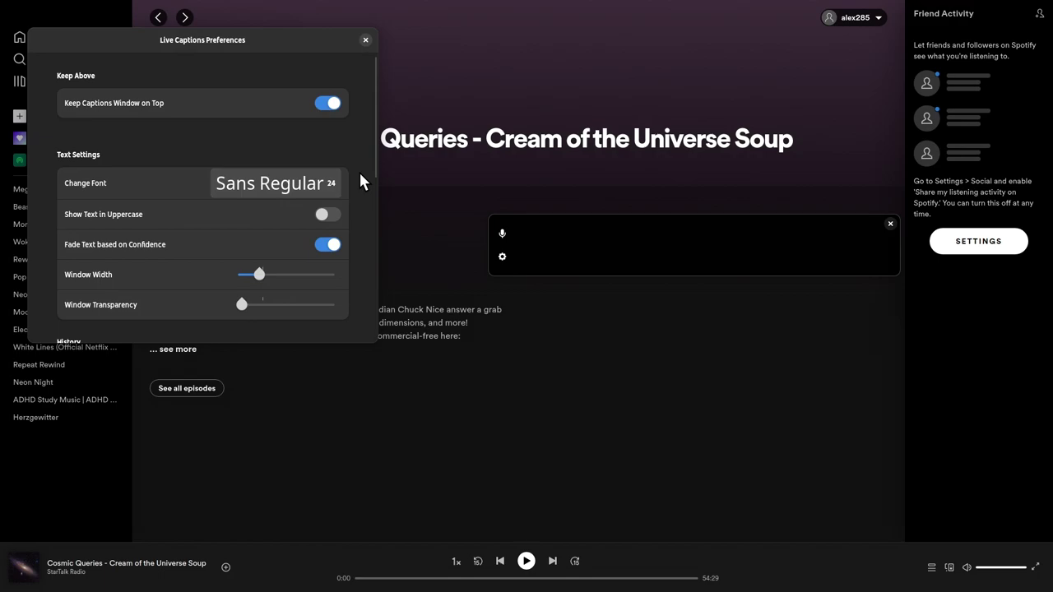
pyautogui.scroll(-2, 358, 173)
pyautogui.scroll(-2, 360, 174)
pyautogui.scroll(-2, 355, 193)
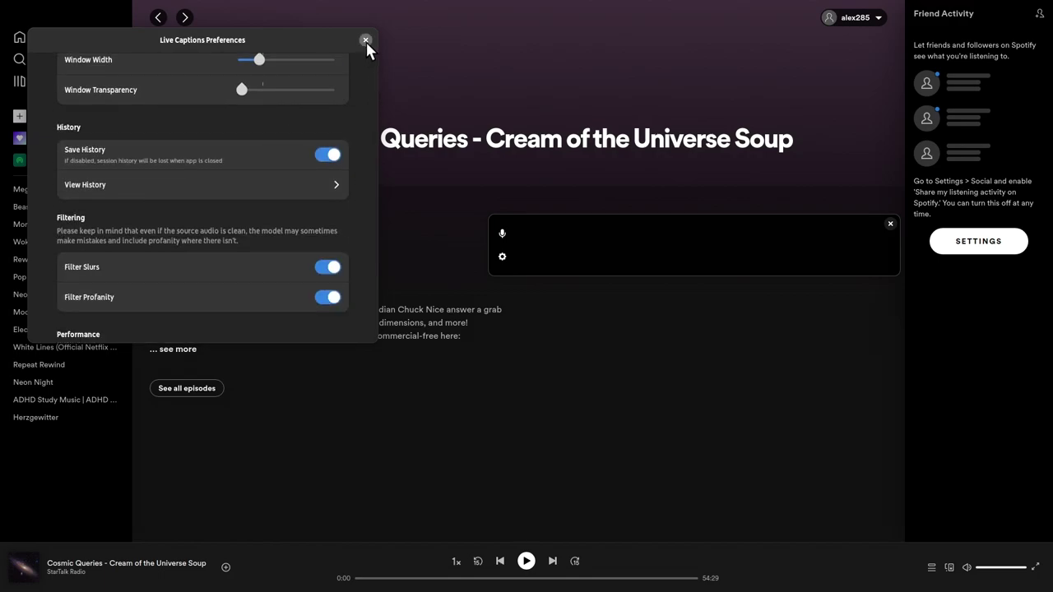
pyautogui.click(365, 40)
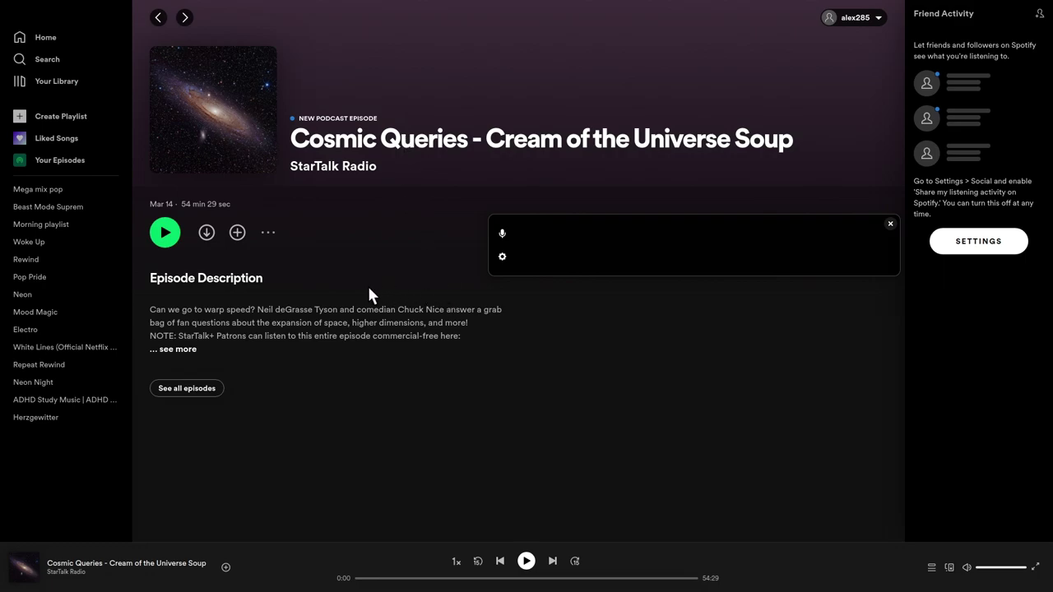
# Play the StarTalk episode to watch Live Captions transcribe it, then pause at 0:27.
pyautogui.click(177, 241)
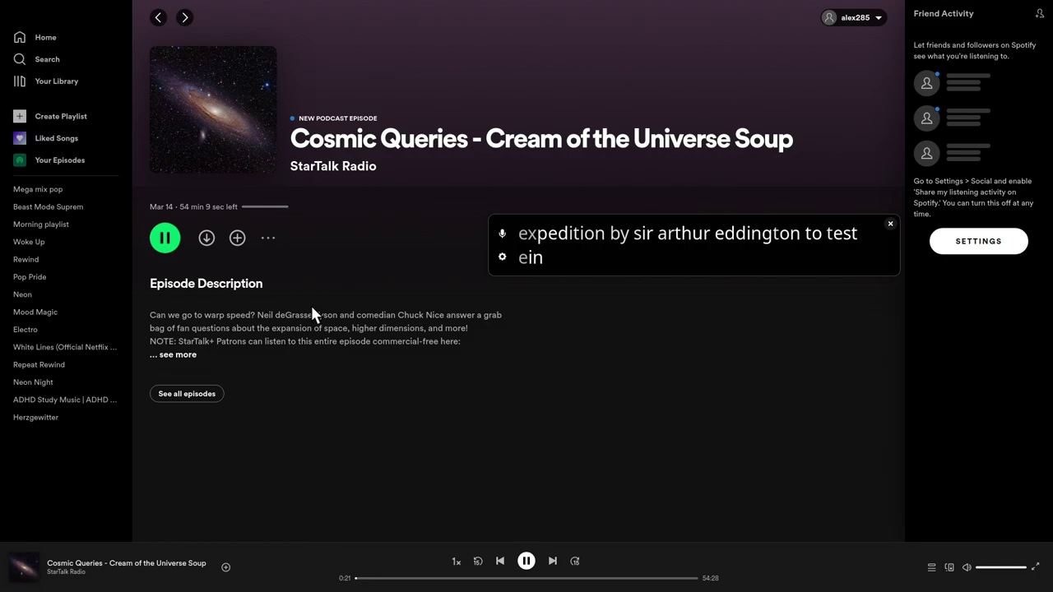
pyautogui.click(173, 243)
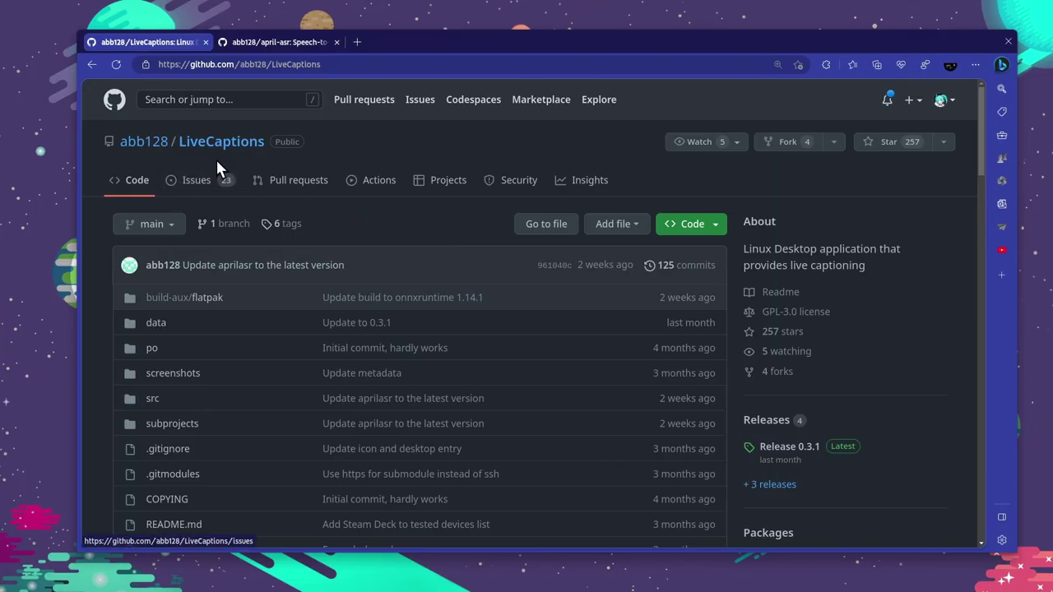
# Switch between the april-asr and LiveCaptions tabs, ending on april-asr, and maximize the browser.
pyautogui.click(280, 42)
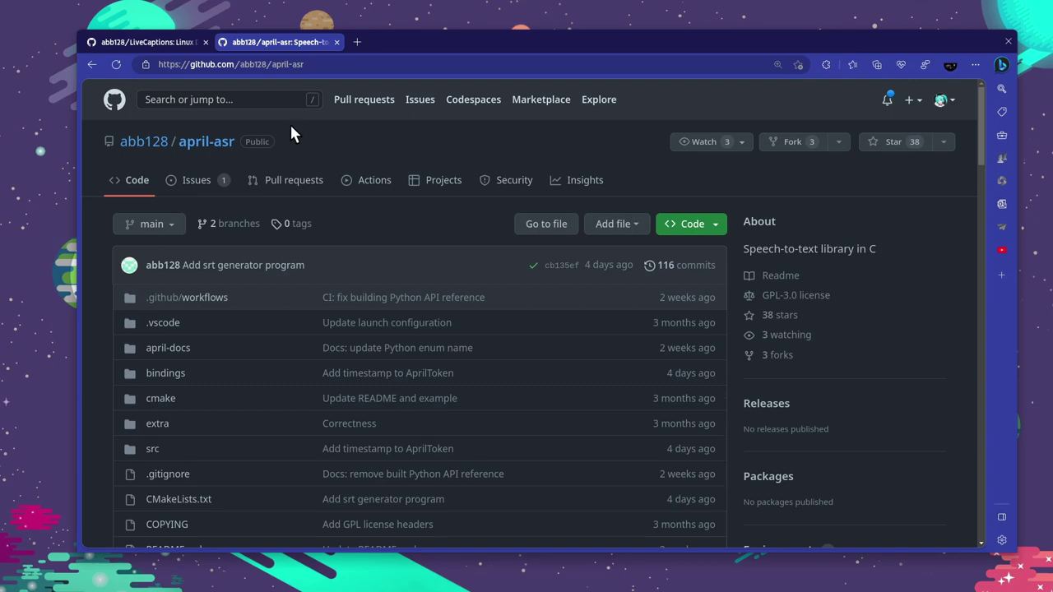
pyautogui.click(160, 41)
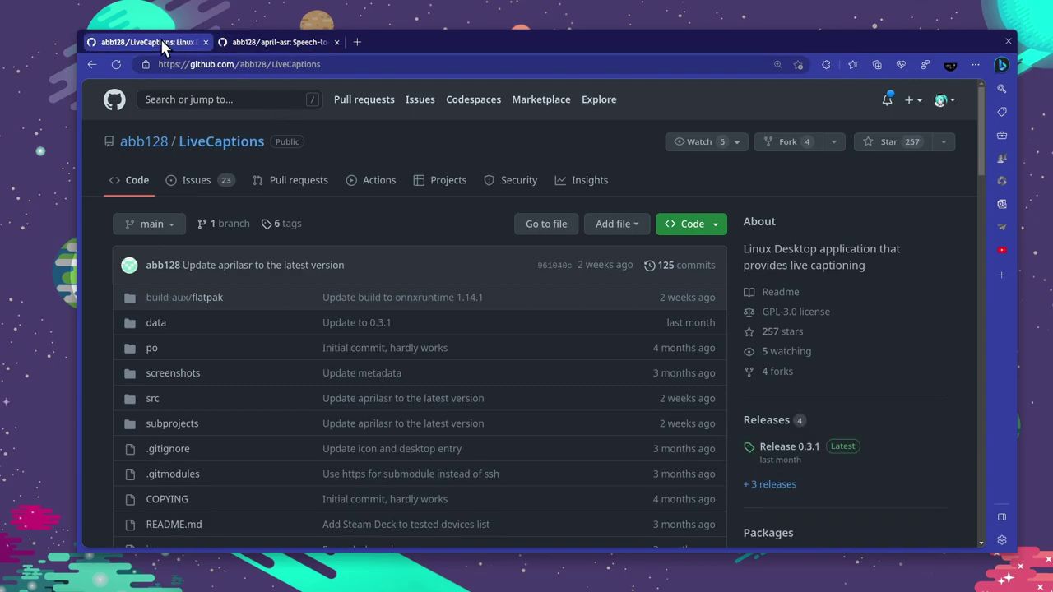
pyautogui.click(255, 42)
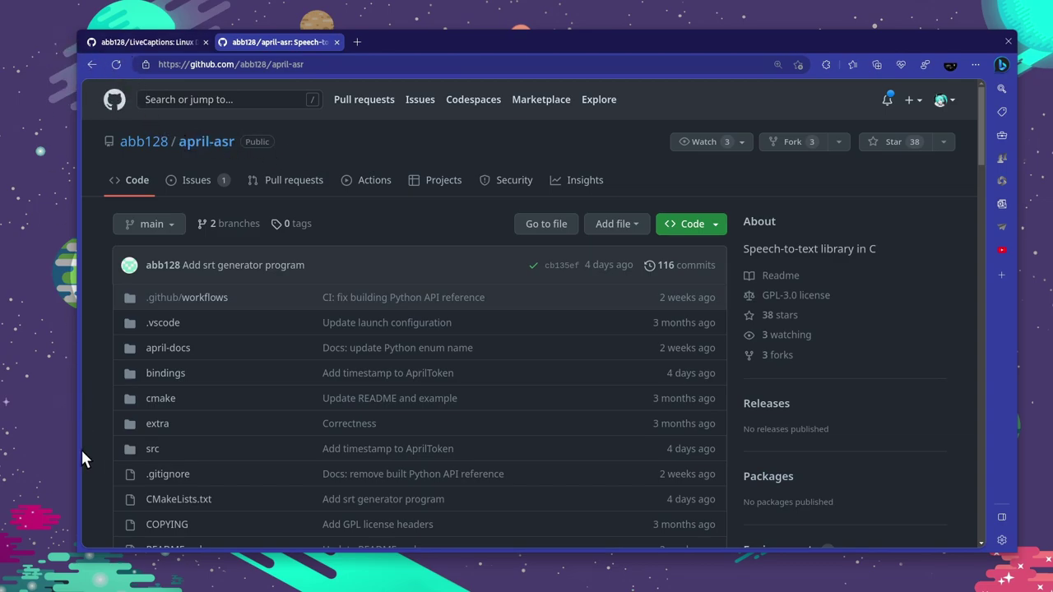
pyautogui.doubleClick(437, 34)
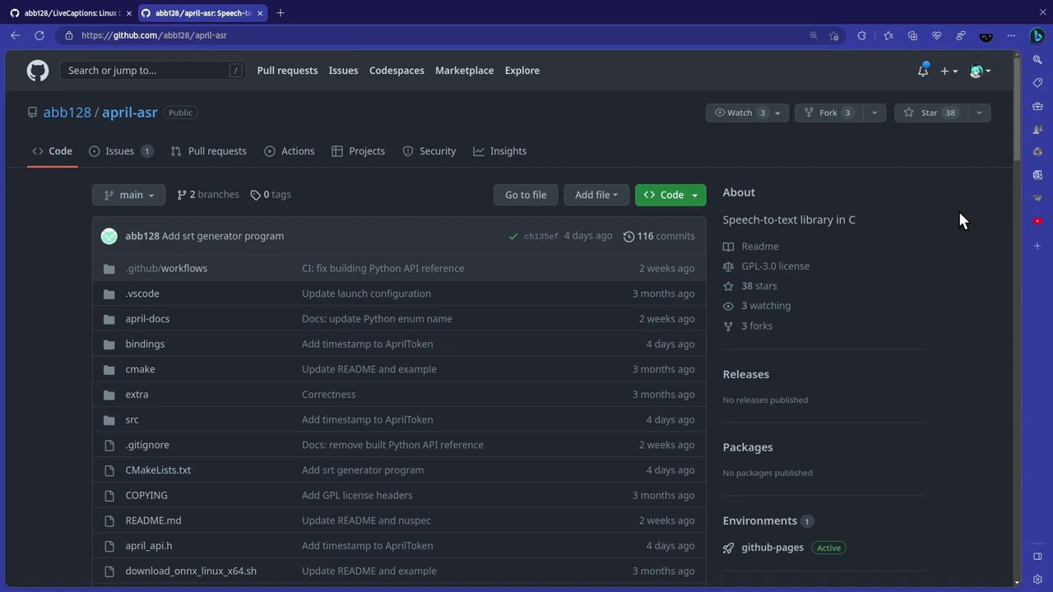
# Open Edge's Bing Chat sidebar beside the april-asr repository page.
pyautogui.click(1035, 38)
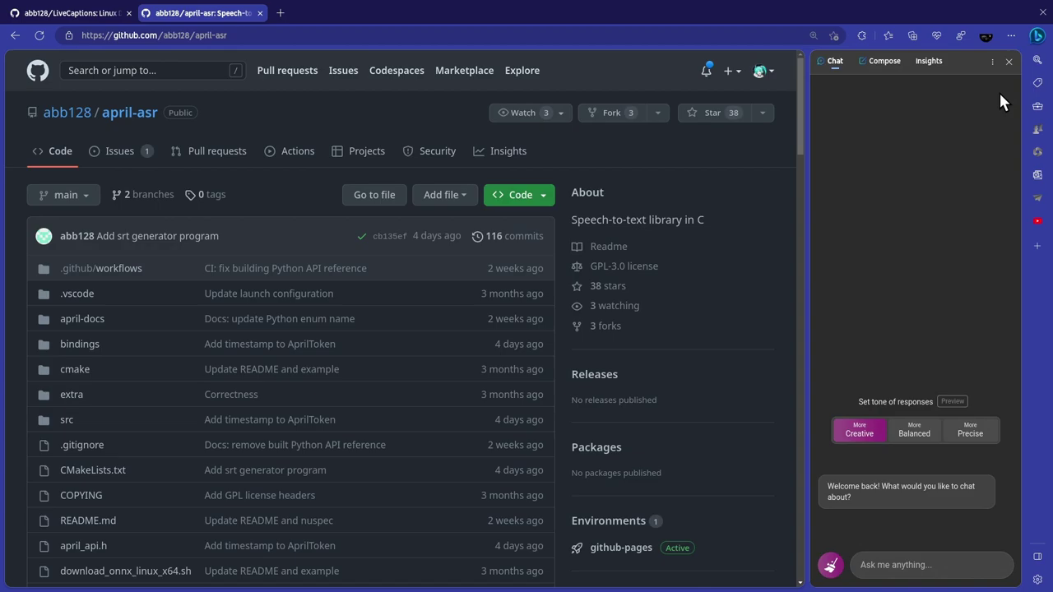